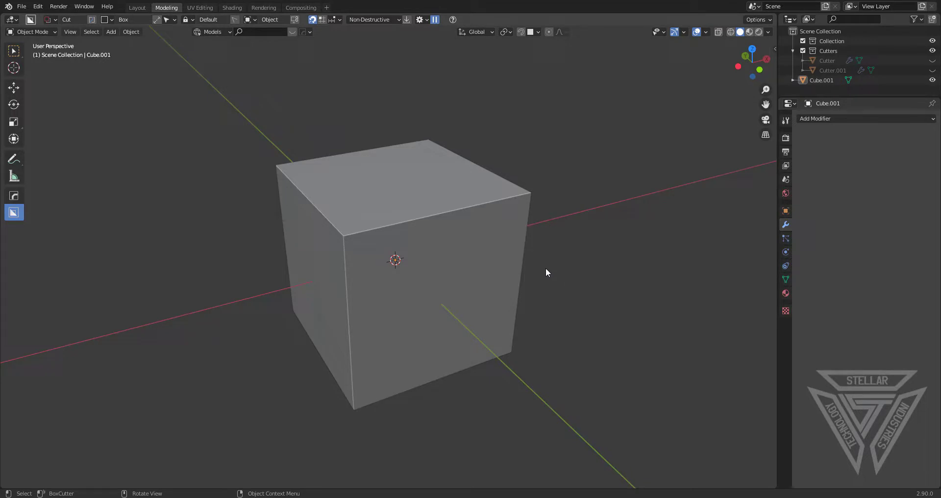
- Scale the cube along the Y axis into a thin upright slab and apply its transform
{"action": "mouse_move", "coordinate": [547, 272]}
{"action": "middle_mouse_down"}
{"action": "mouse_move", "coordinate": [519, 266]}
{"action": "mouse_move", "coordinate": [556, 271]}
{"action": "middle_mouse_up"}
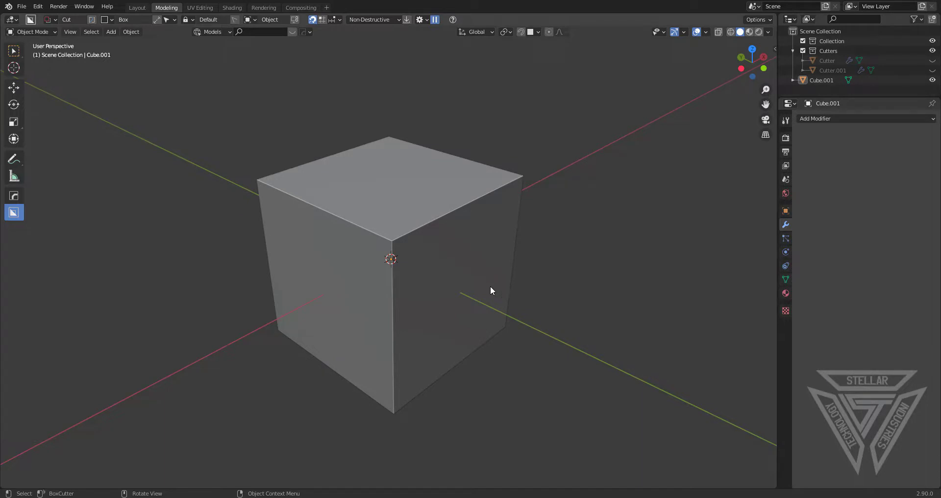
{"action": "scroll", "coordinate": [483, 291], "scroll_direction": "up", "scroll_amount": 2}
{"action": "middle_click_drag", "start_coordinate": [481, 292], "coordinate": [522, 318], "text": "shift"}
{"action": "key", "text": "s"}
{"action": "key", "text": "x"}
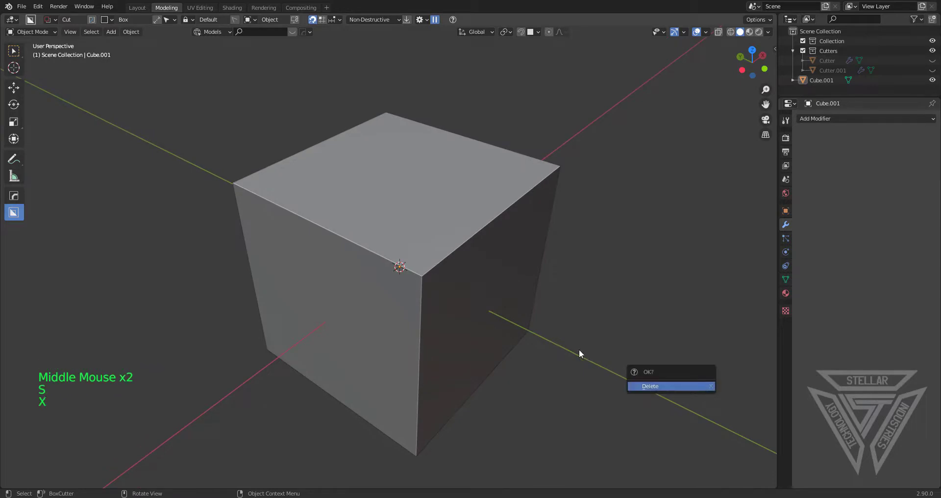
{"action": "left_click", "coordinate": [507, 317]}
{"action": "key", "text": "s"}
{"action": "key", "text": "x"}
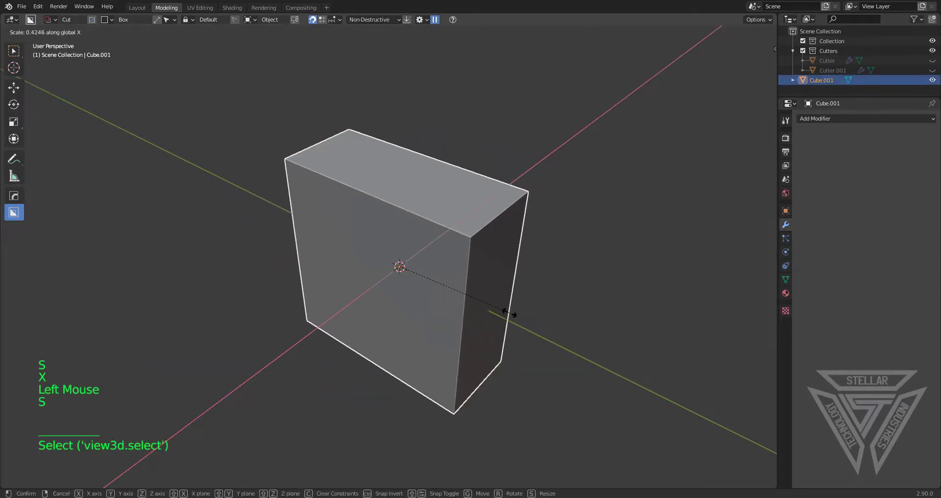
{"action": "left_click", "coordinate": [447, 289]}
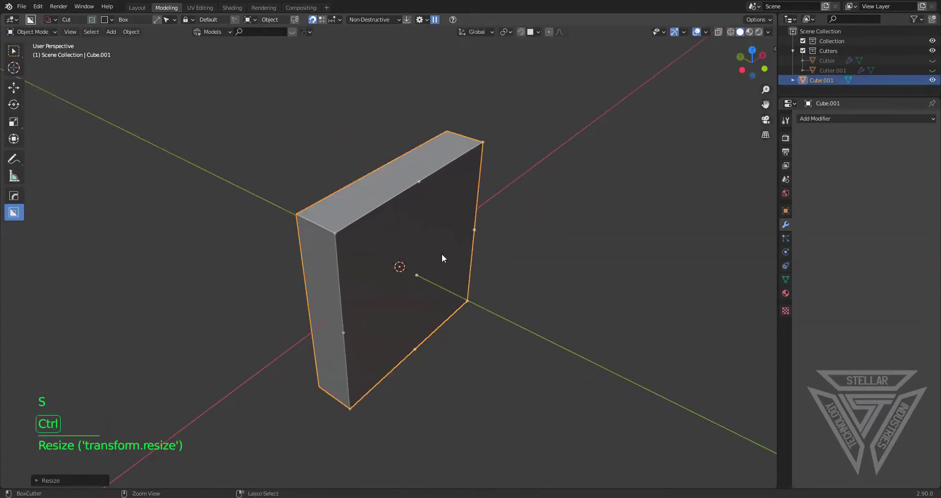
{"action": "key", "text": "ctrl+a"}
{"action": "left_click", "coordinate": [428, 245]}
- Round the slab's front upper edge with a bevel about 0.156 m wide and 8 segments
{"action": "scroll", "coordinate": [436, 258], "scroll_direction": "up", "scroll_amount": 2}
{"action": "middle_click_drag", "start_coordinate": [439, 261], "coordinate": [482, 273], "text": "shift"}
{"action": "key", "text": "Tab"}
{"action": "key", "text": "2"}
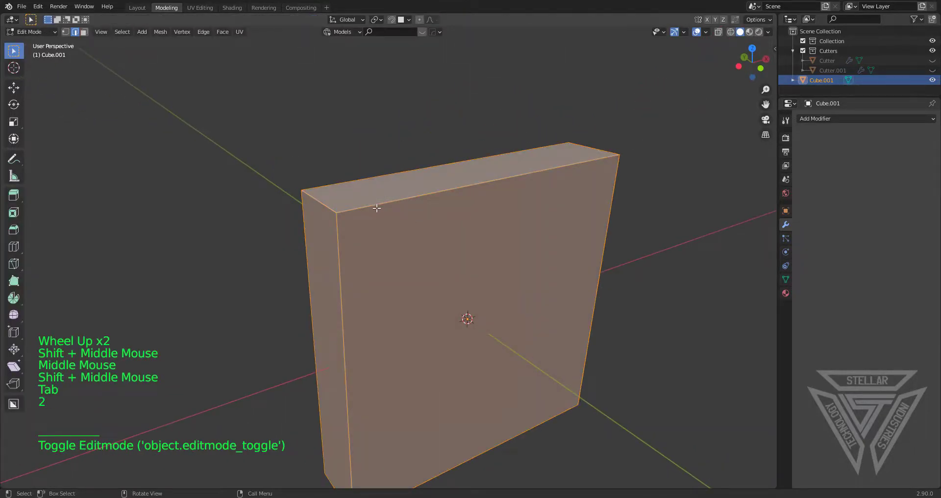
{"action": "left_click", "coordinate": [375, 205]}
{"action": "key", "text": "ctrl+b"}
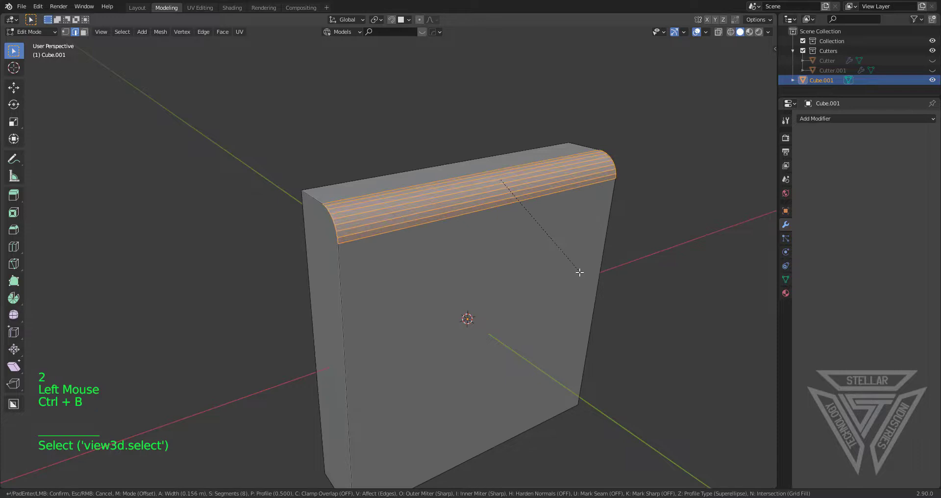
{"action": "left_click", "coordinate": [575, 269]}
{"action": "middle_click_drag", "start_coordinate": [576, 270], "coordinate": [465, 223], "text": "shift"}
{"action": "key", "text": "Tab"}
- Use BoxCutter to cut a rectangular notch about 0.153 deep into the front's left edge below the rounded edge, and mirror the slab across X
{"action": "key", "text": "alt+w"}
{"action": "key", "text": "d"}
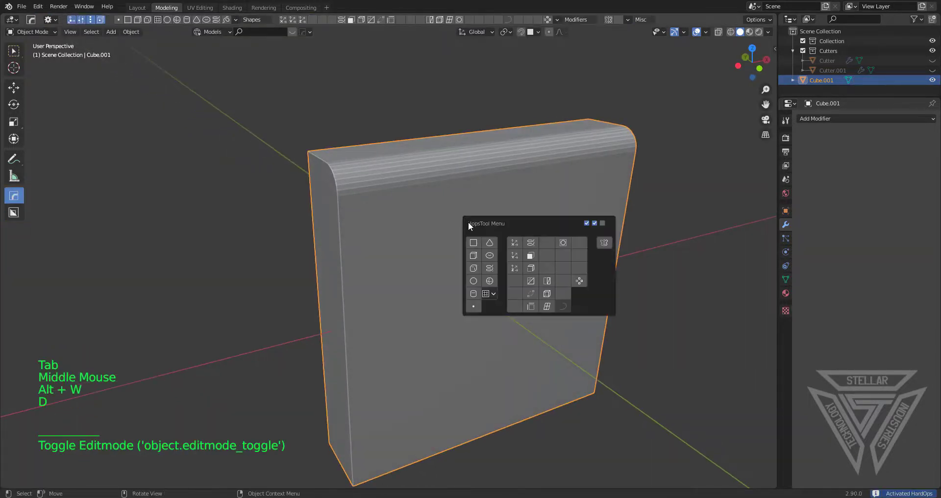
{"action": "key", "text": "alt+w"}
{"action": "key", "text": "d"}
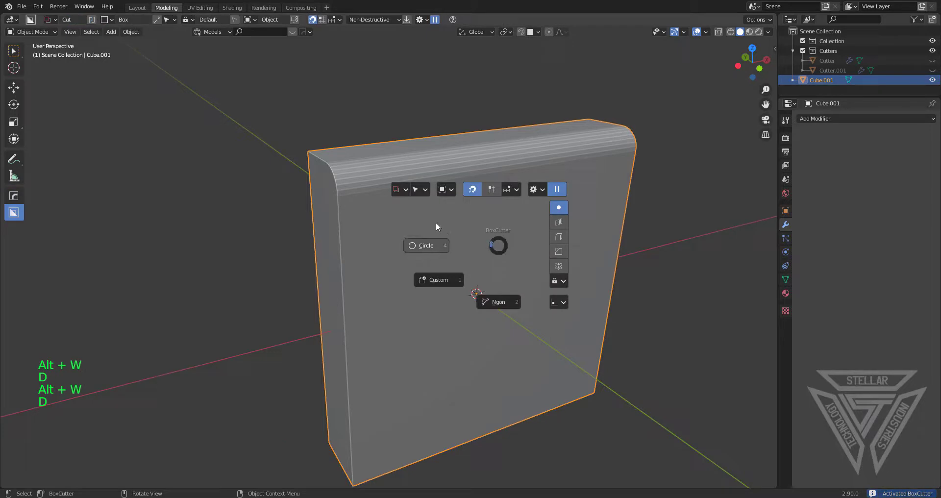
{"action": "left_click_drag", "start_coordinate": [467, 202], "coordinate": [215, 303]}
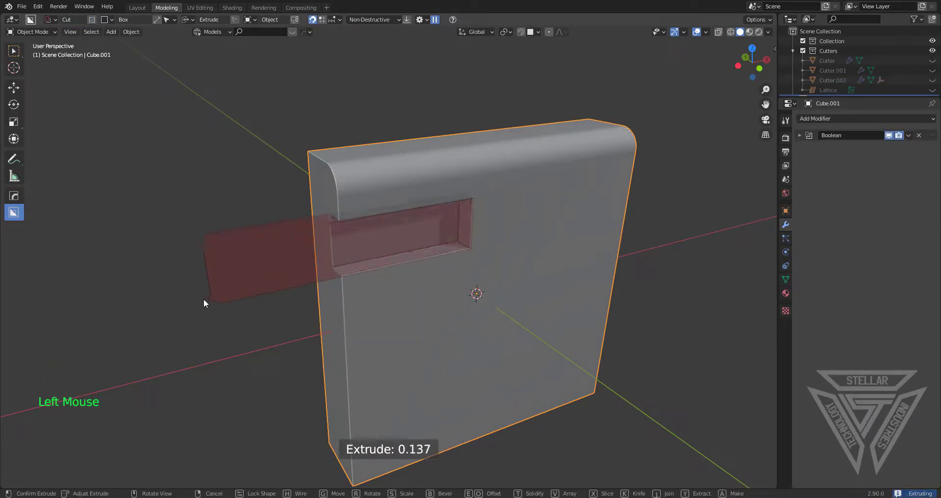
{"action": "left_click", "coordinate": [203, 298]}
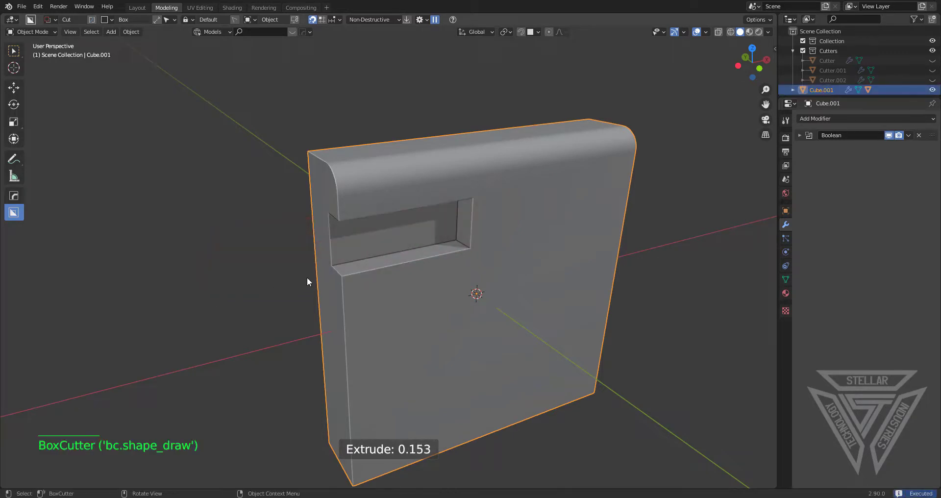
{"action": "key", "text": "alt+x"}
{"action": "left_click", "coordinate": [401, 314]}
- Cut a small box about 0.081 deep beside the notch's inner end, and a larger, shallower box about 0.049 deep around it
{"action": "middle_click_drag", "start_coordinate": [434, 311], "coordinate": [414, 294]}
{"action": "scroll", "coordinate": [452, 216], "scroll_direction": "up", "scroll_amount": 2}
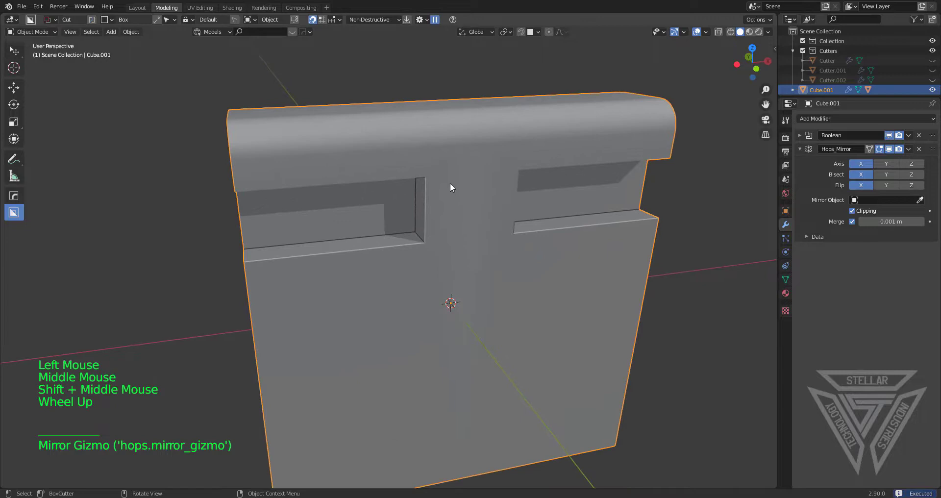
{"action": "left_click_drag", "start_coordinate": [451, 193], "coordinate": [394, 228]}
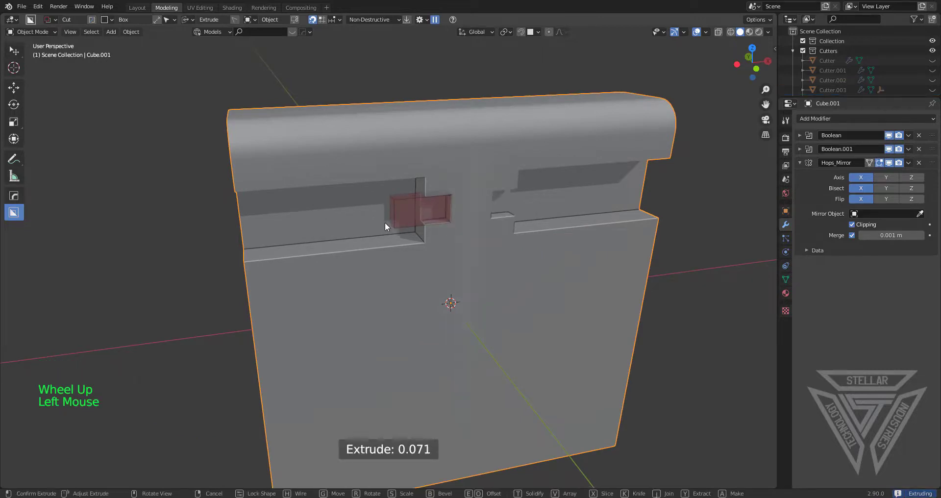
{"action": "left_click", "coordinate": [385, 223]}
{"action": "scroll", "coordinate": [474, 205], "scroll_direction": "up", "scroll_amount": 2}
{"action": "middle_click_drag", "start_coordinate": [476, 201], "coordinate": [490, 172], "text": "shift"}
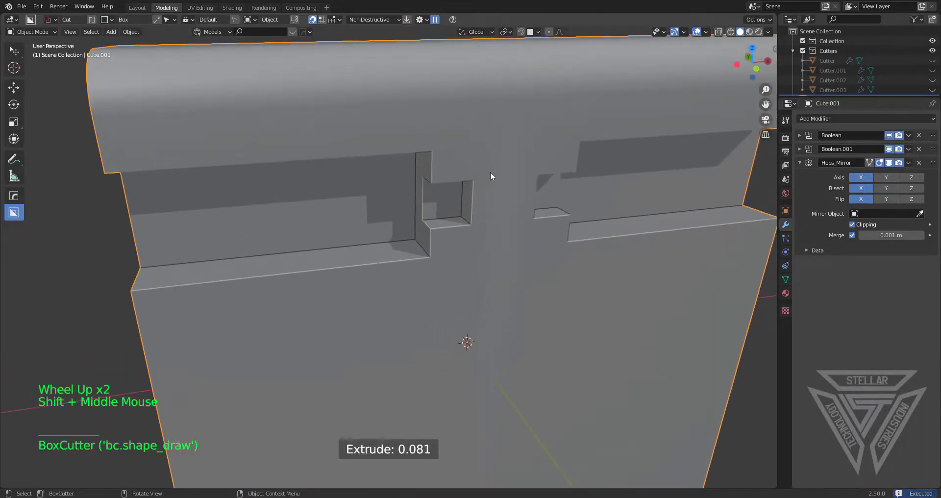
{"action": "mouse_move", "coordinate": [518, 160]}
{"action": "left_mouse_down"}
{"action": "mouse_move", "coordinate": [456, 177]}
{"action": "mouse_move", "coordinate": [398, 225]}
{"action": "mouse_move", "coordinate": [391, 249]}
{"action": "left_mouse_up"}
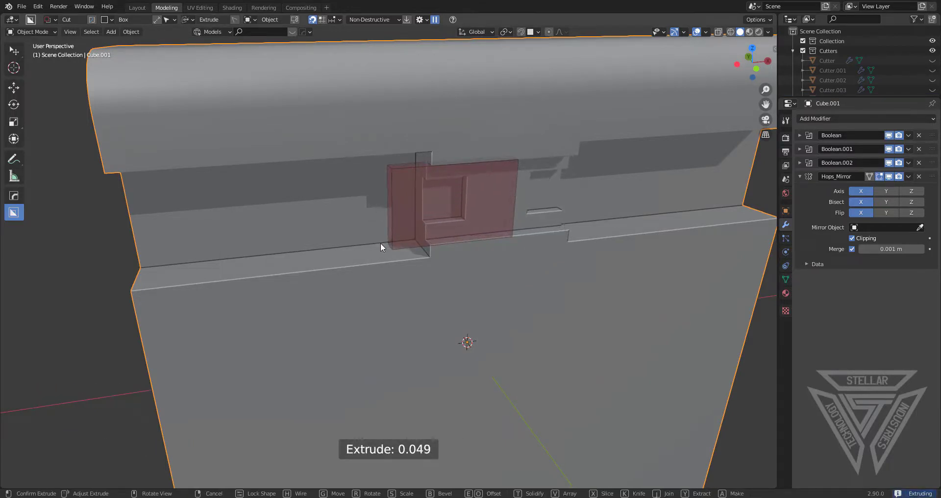
{"action": "left_click", "coordinate": [380, 241]}
- Cut a tall recess down the left front panel with an extrude of about 1.590, and a narrow horizontal slot halfway down it
{"action": "scroll", "coordinate": [381, 242], "scroll_direction": "down", "scroll_amount": 2}
{"action": "scroll", "coordinate": [381, 242], "scroll_direction": "down", "scroll_amount": 1, "text": "shift"}
{"action": "middle_click_drag", "start_coordinate": [380, 242], "coordinate": [448, 238], "text": "shift"}
{"action": "scroll", "coordinate": [436, 215], "scroll_direction": "down", "scroll_amount": 1}
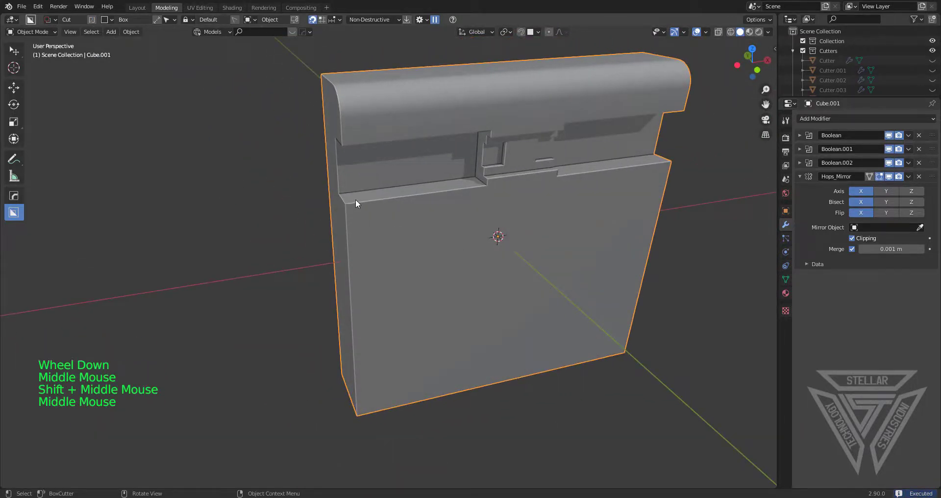
{"action": "mouse_move", "coordinate": [353, 197]}
{"action": "left_mouse_down"}
{"action": "mouse_move", "coordinate": [399, 216]}
{"action": "mouse_move", "coordinate": [516, 225]}
{"action": "left_mouse_up"}
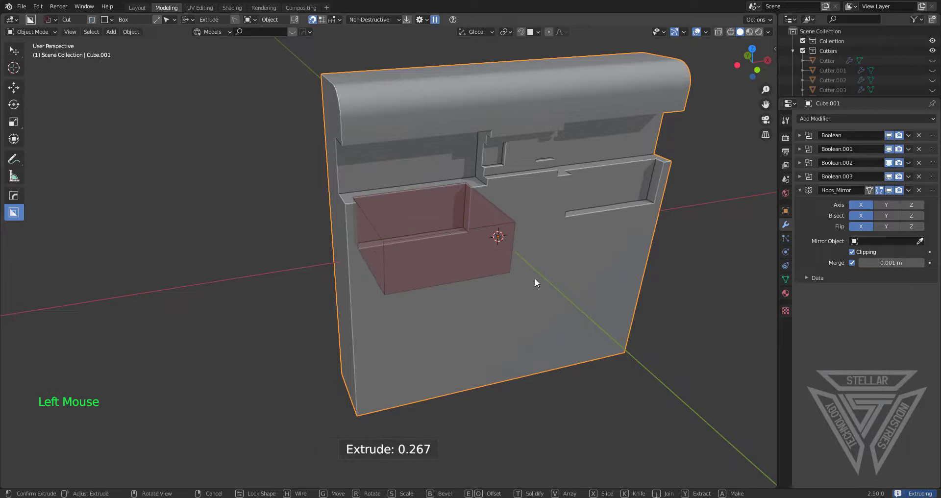
{"action": "left_click", "coordinate": [557, 440]}
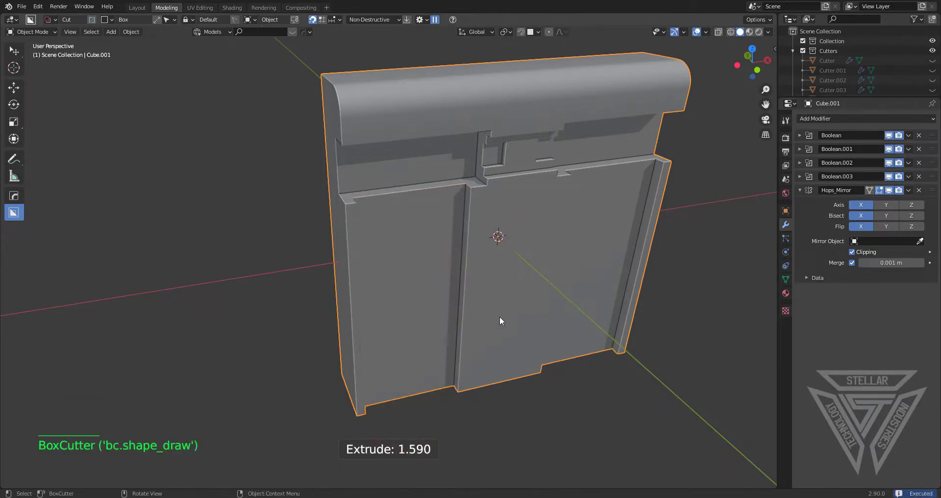
{"action": "middle_click_drag", "start_coordinate": [499, 316], "coordinate": [442, 284]}
{"action": "left_click_drag", "start_coordinate": [439, 274], "coordinate": [342, 287]}
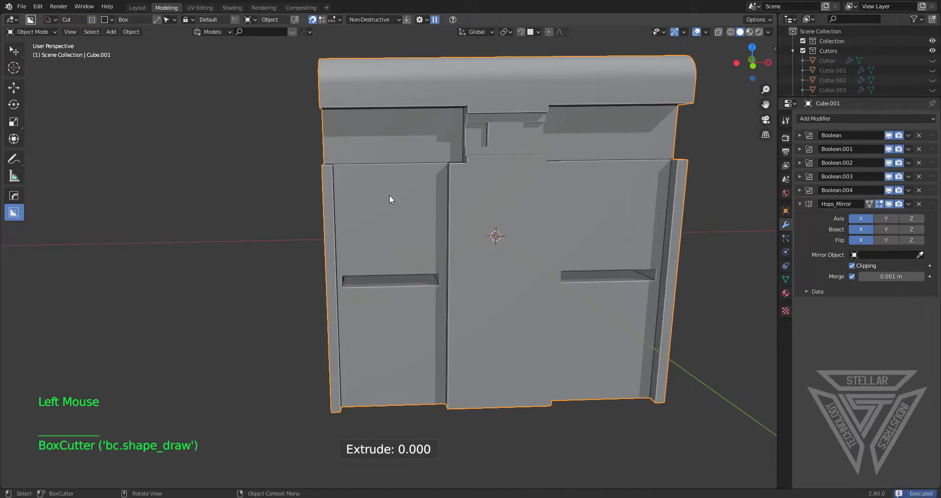
- Sharpen the slab with HardOps at 30° and apply its boolean modifiers, keeping the mirror
{"action": "mouse_move", "coordinate": [389, 196]}
{"action": "middle_mouse_down", "text": "shift"}
{"action": "mouse_move", "coordinate": [369, 262]}
{"action": "mouse_move", "coordinate": [439, 279]}
{"action": "mouse_move", "coordinate": [395, 261]}
{"action": "middle_mouse_up", "text": "shift"}
{"action": "key", "text": "q"}
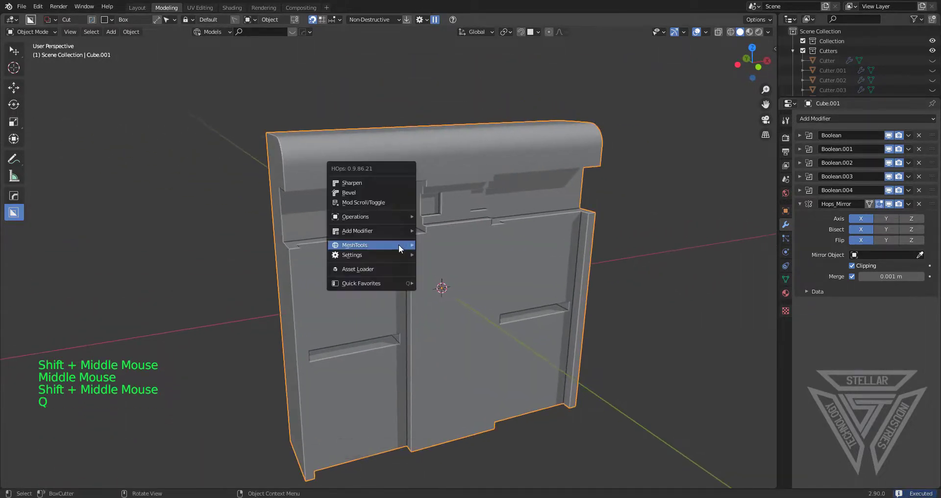
{"action": "left_click", "coordinate": [368, 183]}
{"action": "key", "text": "q"}
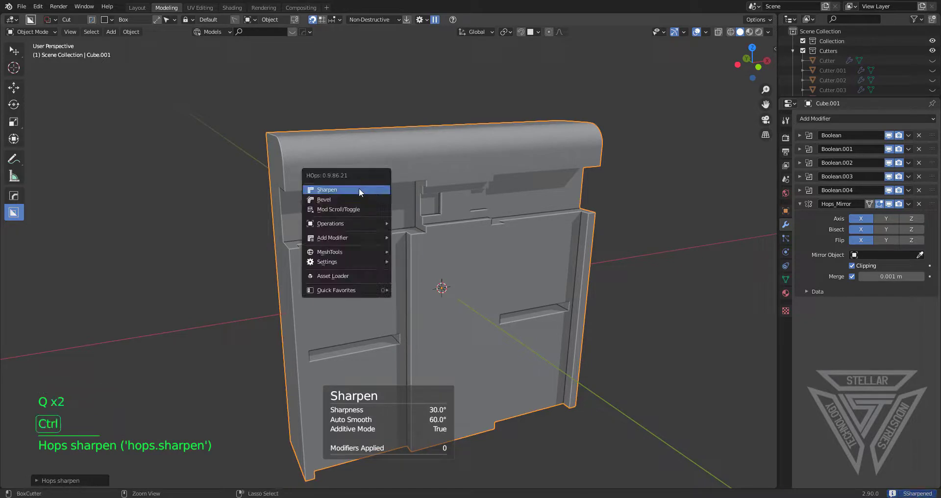
{"action": "left_click", "coordinate": [358, 187], "text": "ctrl"}
- Add a HardOps bevel modifier with a 0.0039 m amount, 3 segments and a 30° angle limit
{"action": "scroll", "coordinate": [538, 177], "scroll_direction": "up", "scroll_amount": 1, "text": "shift"}
{"action": "middle_click_drag", "start_coordinate": [539, 177], "coordinate": [496, 194], "text": "shift"}
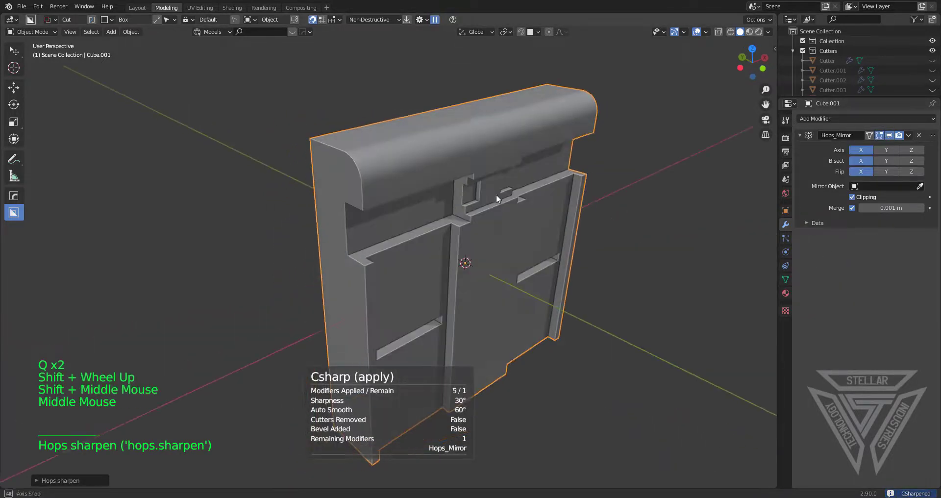
{"action": "key", "text": "q"}
{"action": "left_click", "coordinate": [455, 209]}
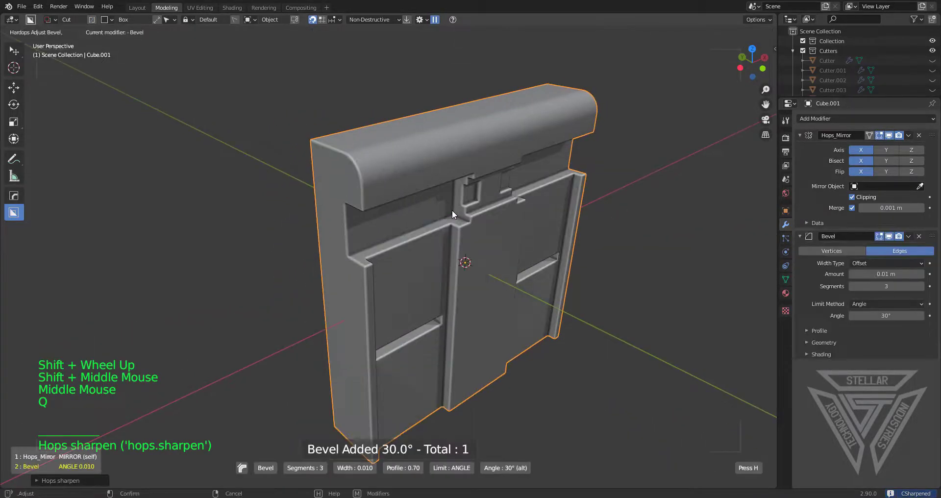
{"action": "left_click", "coordinate": [483, 211]}
- Dice the mesh into vertical strips along the X axis using the Knife Project method
{"action": "middle_click_drag", "start_coordinate": [483, 211], "coordinate": [461, 231]}
{"action": "key", "text": "q"}
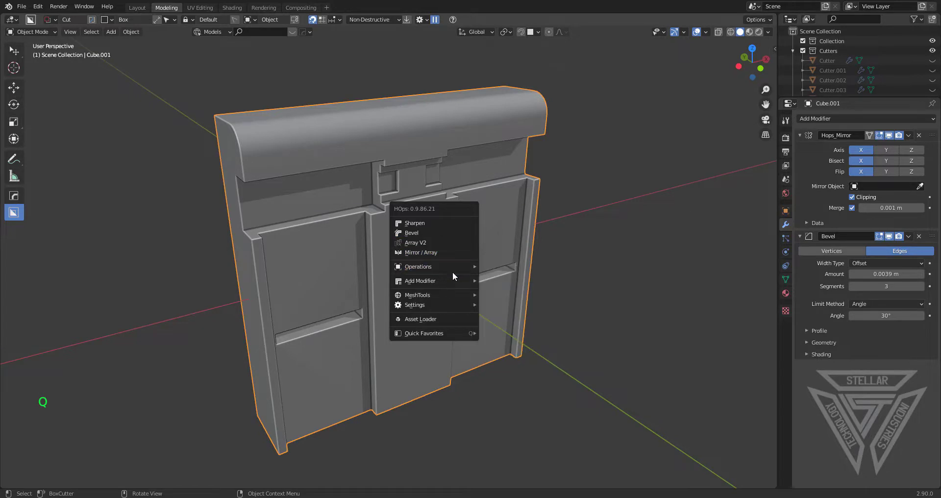
{"action": "mouse_move", "coordinate": [448, 266]}
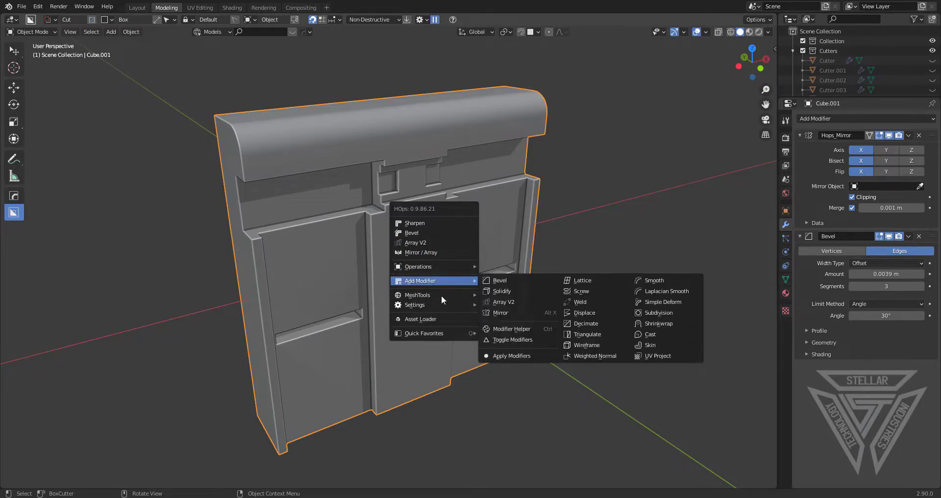
{"action": "mouse_move", "coordinate": [441, 296]}
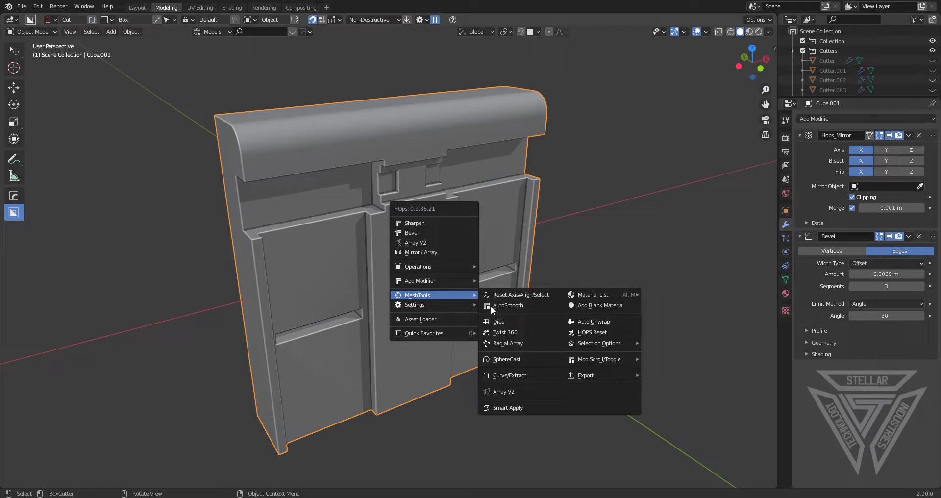
{"action": "left_click", "coordinate": [500, 321]}
{"action": "key", "text": "x"}
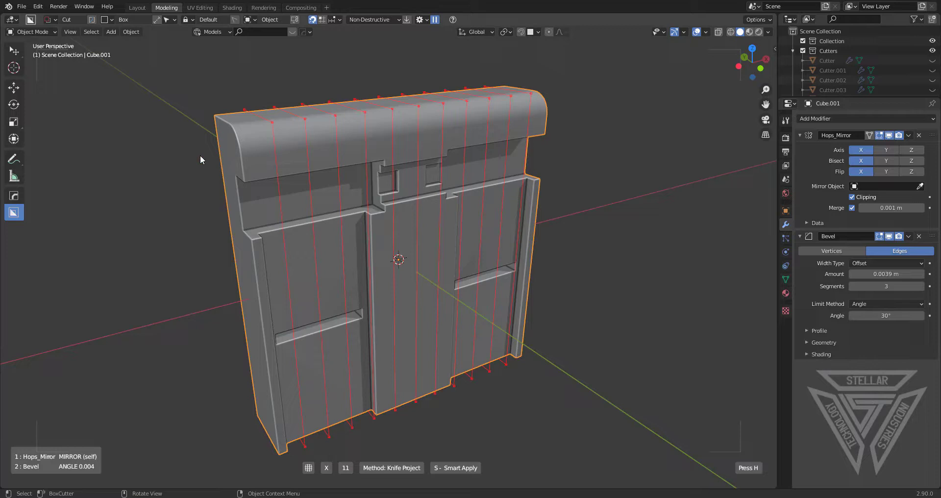
{"action": "key", "text": "x"}
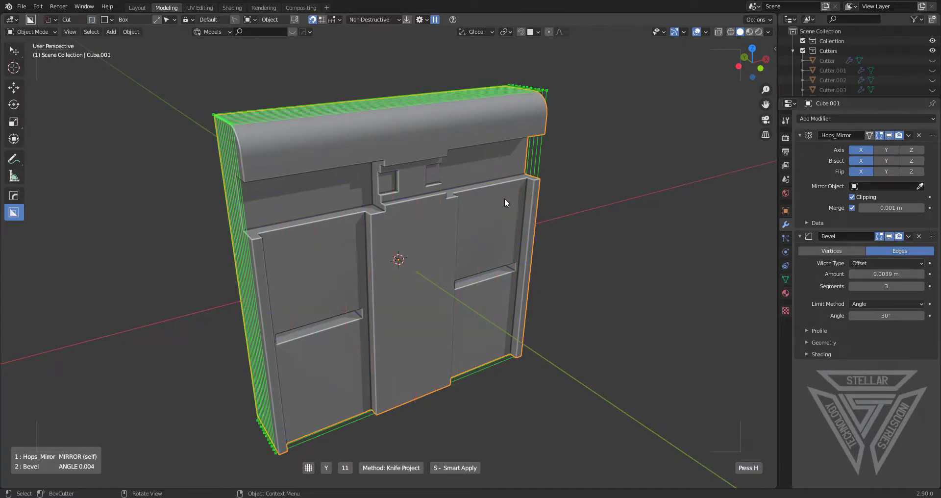
{"action": "key", "text": "x"}
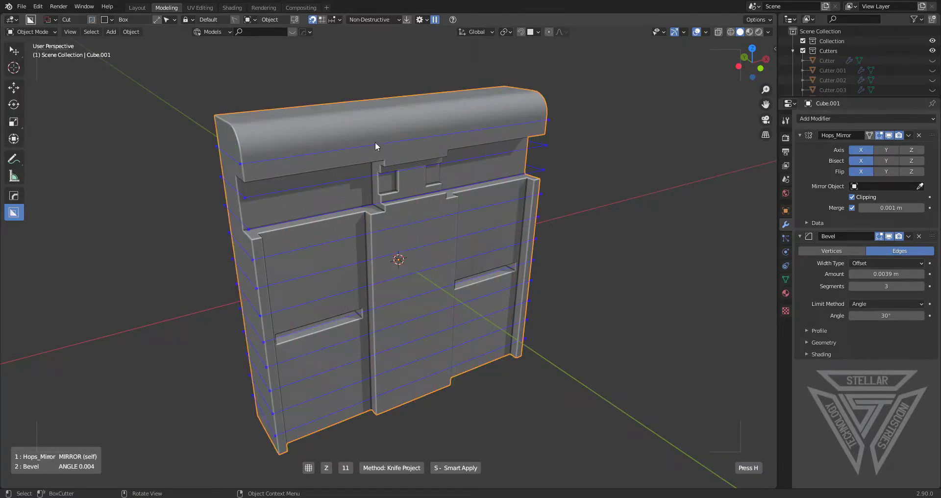
{"action": "left_click", "coordinate": [226, 120]}
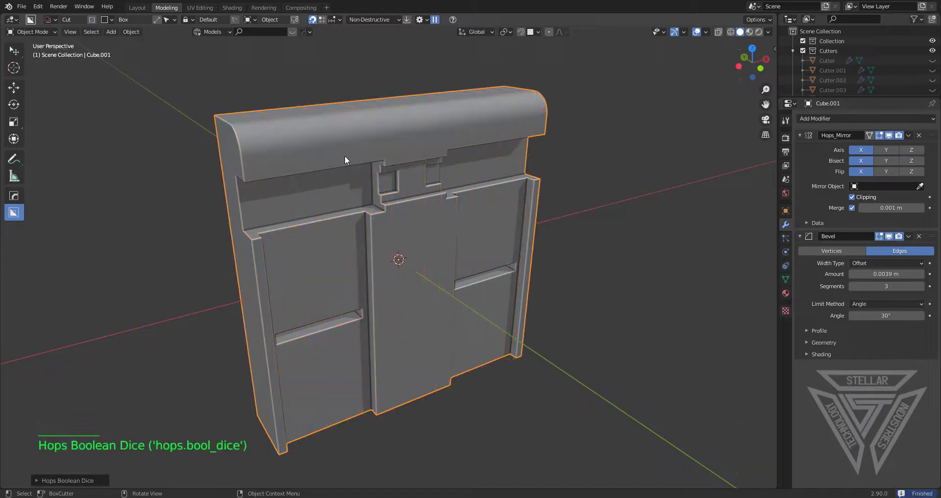
- Dissolve the two slanted edges running from the left panel's upper corners to the ends of the horizontal slot
{"action": "scroll", "coordinate": [345, 155], "scroll_direction": "up", "scroll_amount": 2}
{"action": "middle_click_drag", "start_coordinate": [345, 155], "coordinate": [436, 233]}
{"action": "scroll", "coordinate": [438, 213], "scroll_direction": "up", "scroll_amount": 2}
{"action": "key", "text": "Tab"}
{"action": "scroll", "coordinate": [464, 198], "scroll_direction": "up", "scroll_amount": 2}
{"action": "left_click", "coordinate": [432, 254]}
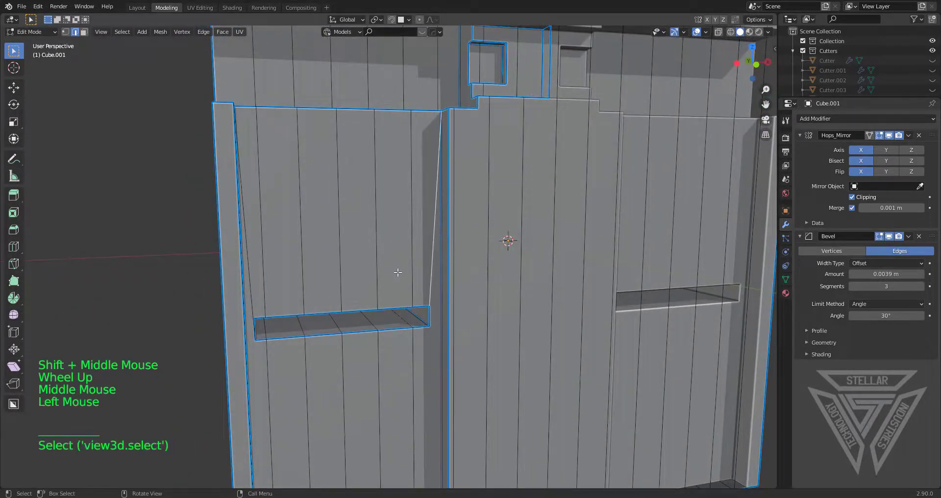
{"action": "left_click", "coordinate": [248, 255], "text": "shift"}
{"action": "key", "text": "x"}
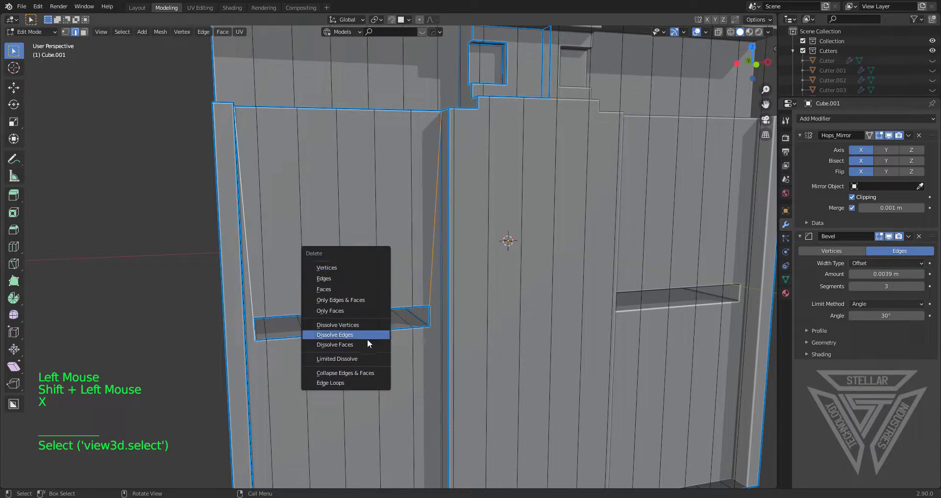
{"action": "left_click", "coordinate": [354, 335]}
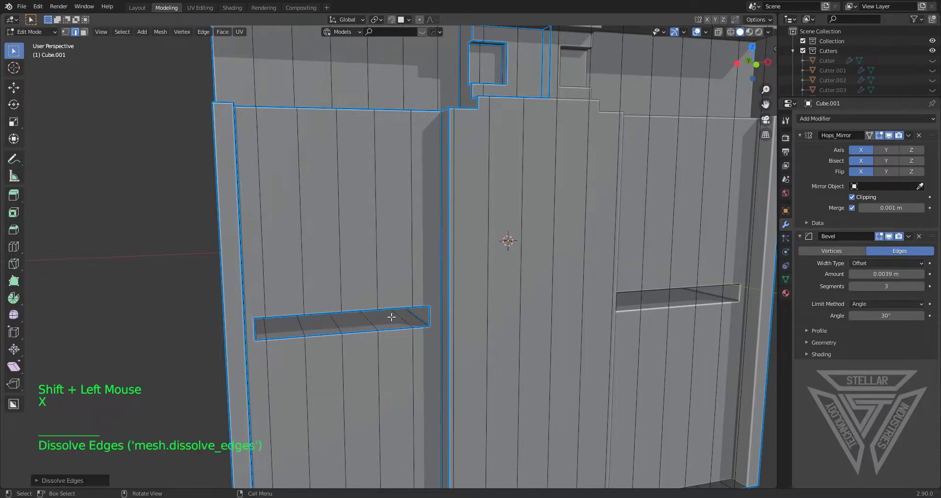
{"action": "scroll", "coordinate": [391, 316], "scroll_direction": "down", "scroll_amount": 2}
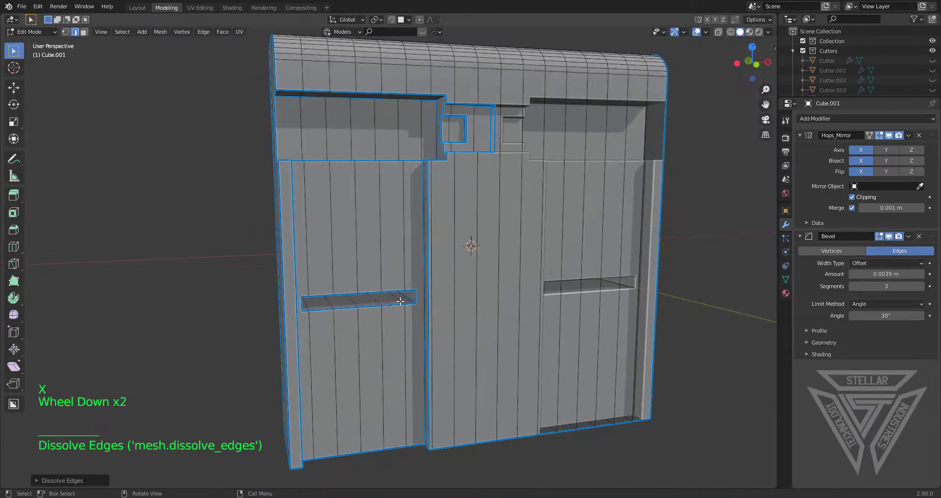
{"action": "key", "text": "Tab"}
- Apply the mirror modifier on the slab, keeping the bevel modifier live
{"action": "middle_click_drag", "start_coordinate": [400, 302], "coordinate": [435, 295]}
{"action": "scroll", "coordinate": [443, 302], "scroll_direction": "down", "scroll_amount": 1}
{"action": "scroll", "coordinate": [443, 300], "scroll_direction": "down", "scroll_amount": 3}
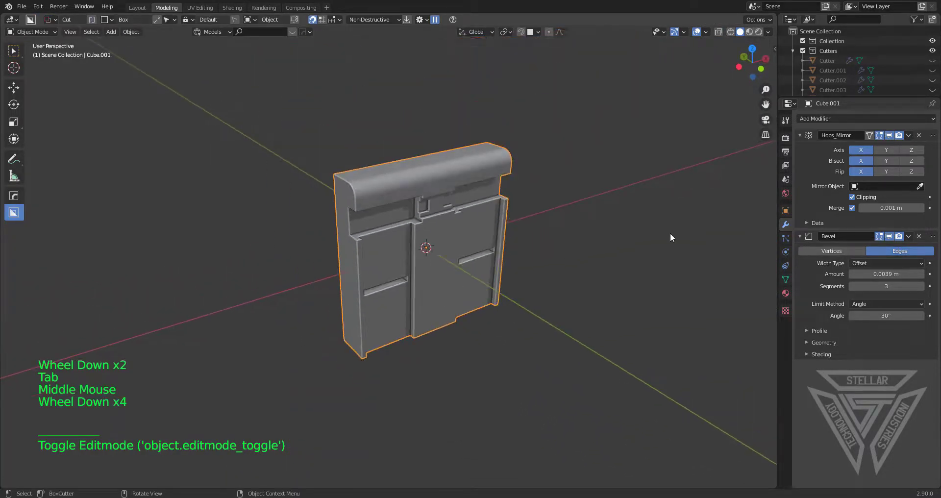
{"action": "key", "text": "ctrl+a"}
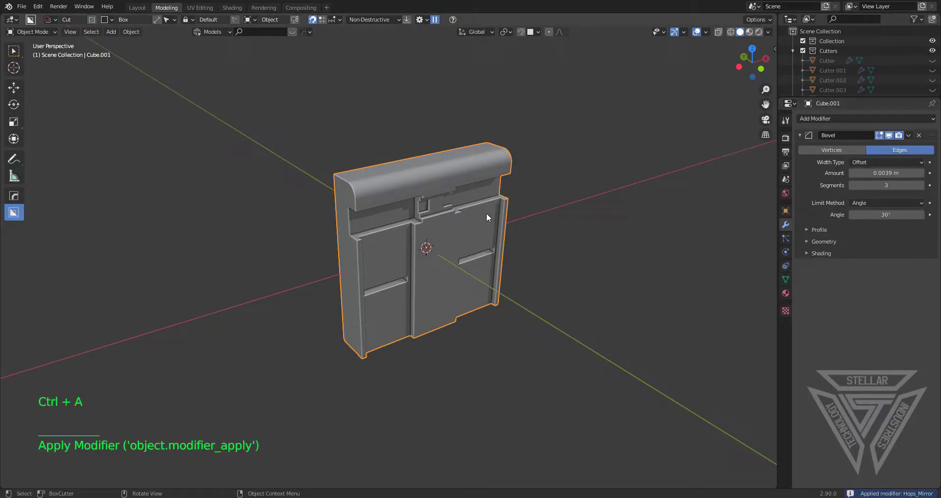
- Try wrapping the wall panel into a closed ring around the Z axis using Twist 360 with 11 segments
{"action": "scroll", "coordinate": [486, 212], "scroll_direction": "up", "scroll_amount": 2}
{"action": "middle_click_drag", "start_coordinate": [472, 211], "coordinate": [475, 229]}
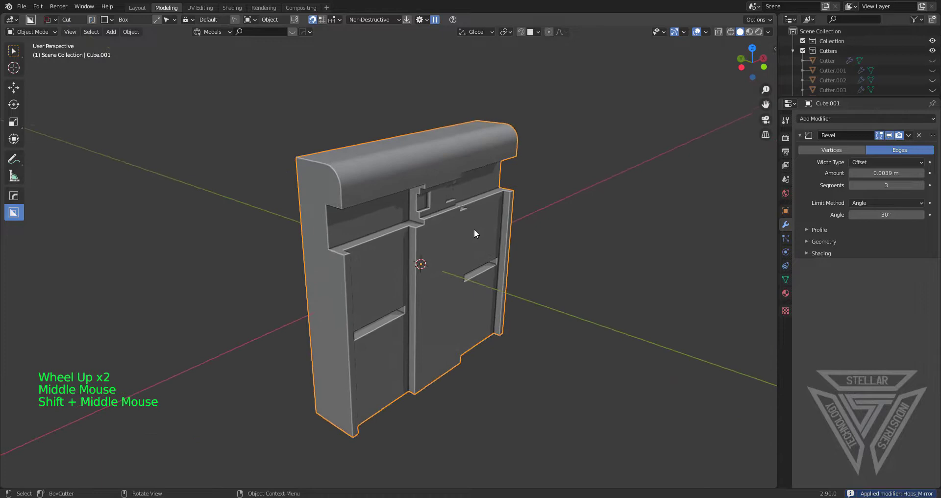
{"action": "scroll", "coordinate": [470, 239], "scroll_direction": "down", "scroll_amount": 1}
{"action": "key", "text": "q"}
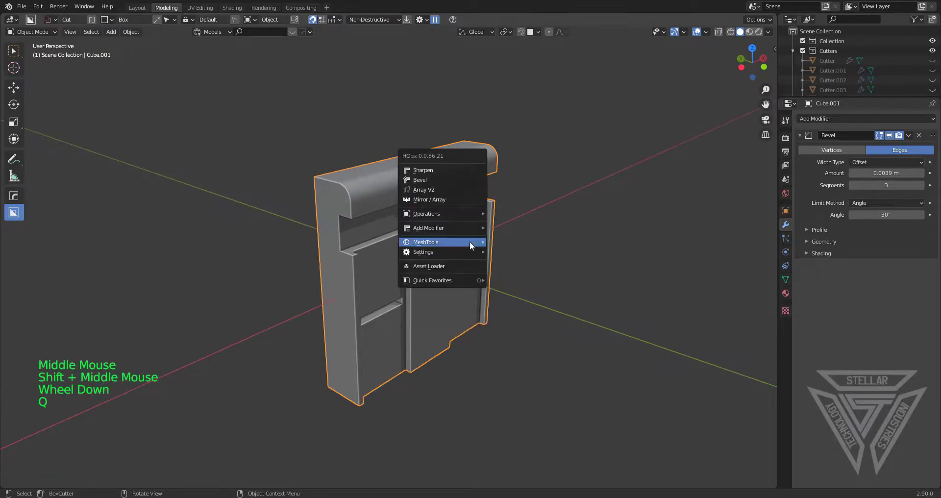
{"action": "mouse_move", "coordinate": [470, 241]}
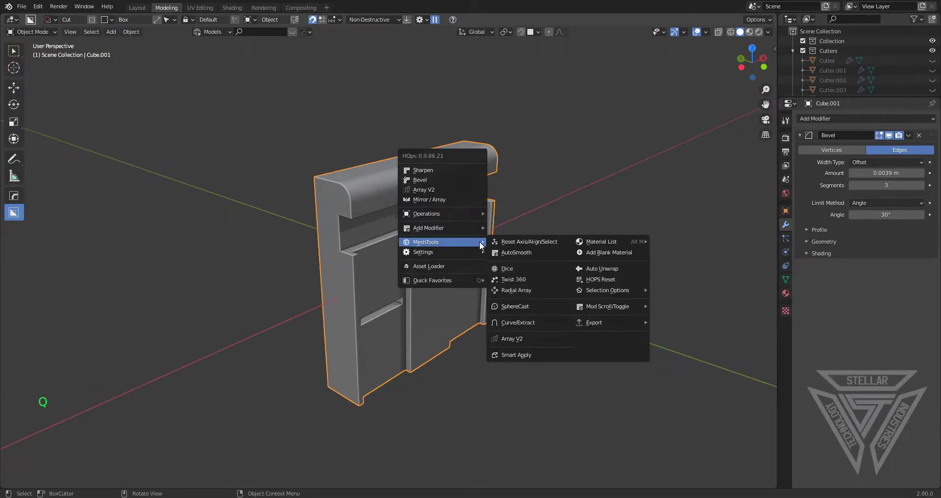
{"action": "left_click", "coordinate": [532, 282]}
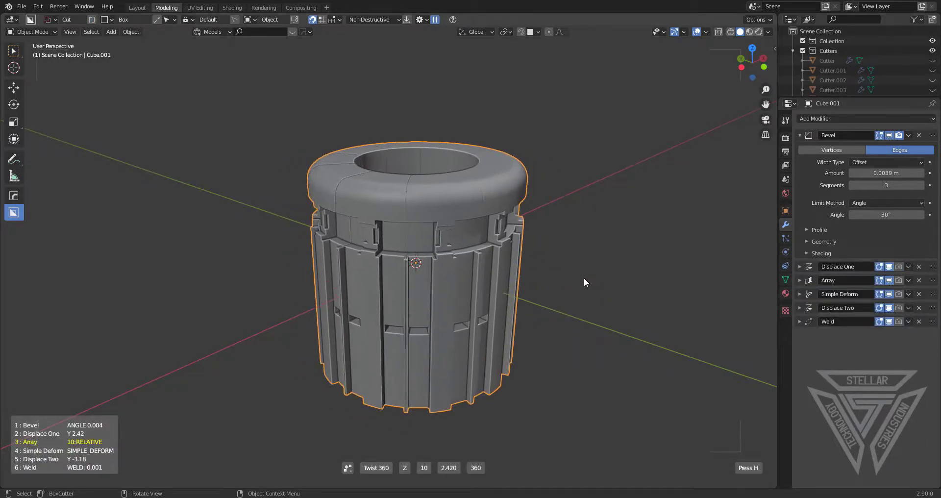
{"action": "scroll", "coordinate": [583, 277], "scroll_direction": "up", "scroll_amount": 4}
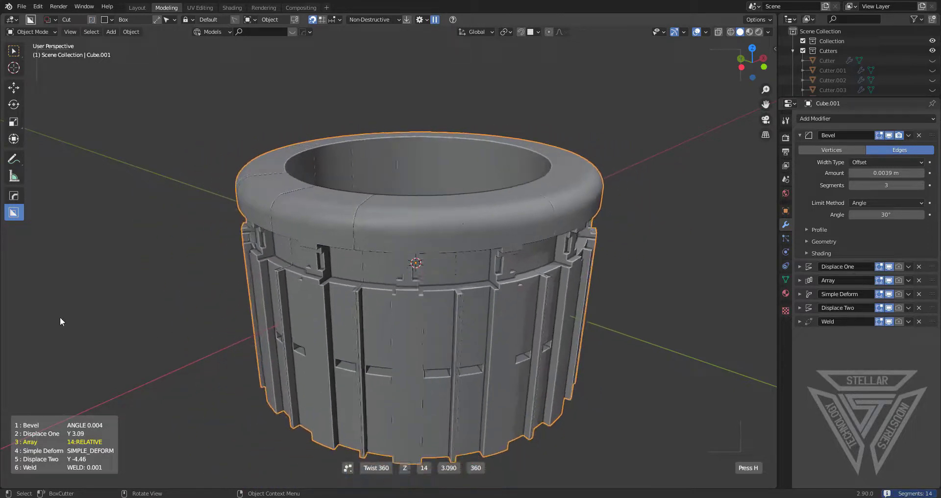
{"action": "scroll", "coordinate": [135, 329], "scroll_direction": "down", "scroll_amount": 2}
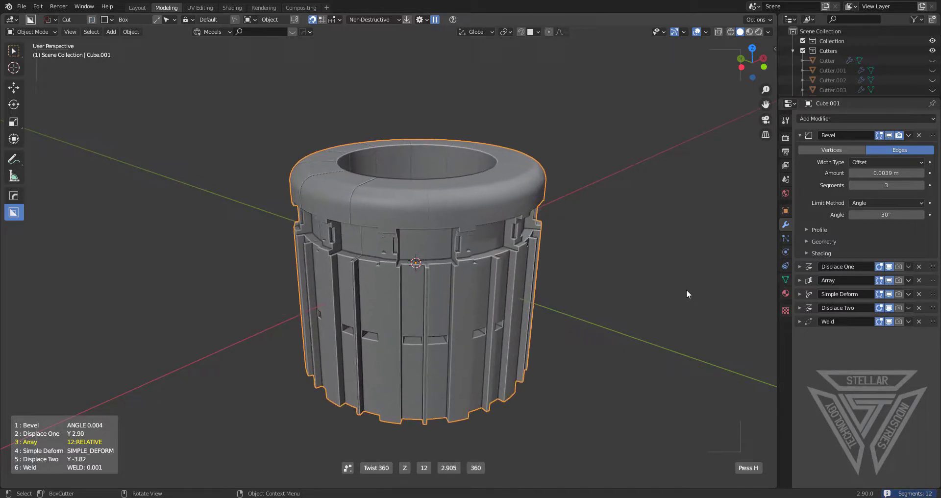
{"action": "scroll", "coordinate": [685, 294], "scroll_direction": "down", "scroll_amount": 1}
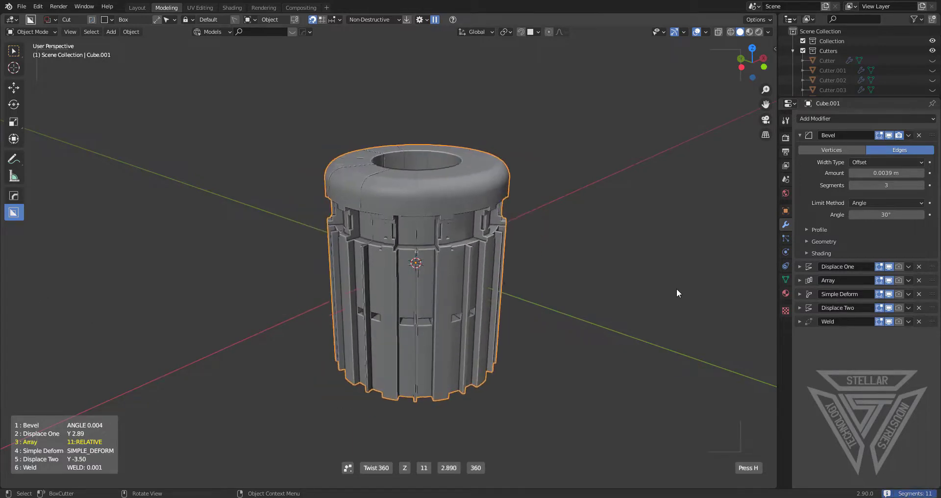
{"action": "left_click", "coordinate": [639, 279]}
- Examine the seams between the repeated panels on the ring and undo the Twist 360
{"action": "scroll", "coordinate": [638, 280], "scroll_direction": "up", "scroll_amount": 4}
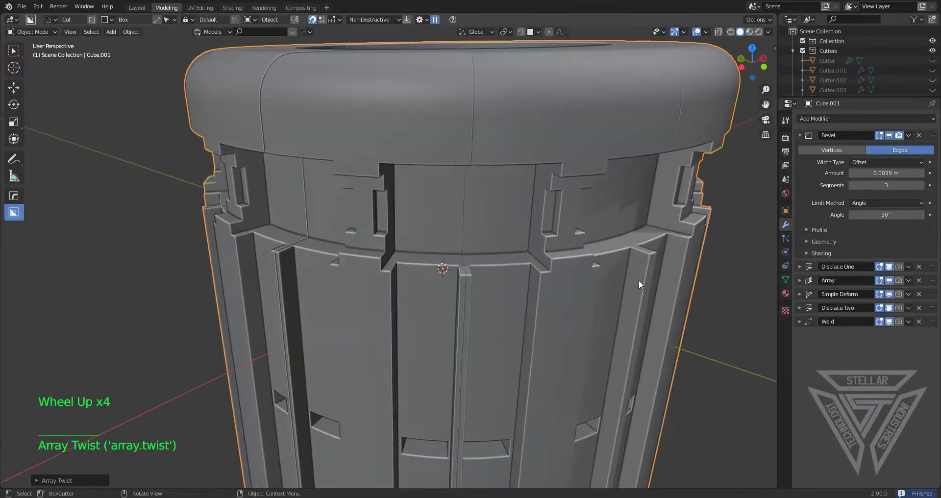
{"action": "middle_click_drag", "start_coordinate": [638, 280], "coordinate": [514, 254], "text": "shift"}
{"action": "scroll", "coordinate": [402, 233], "scroll_direction": "up", "scroll_amount": 2}
{"action": "scroll", "coordinate": [515, 245], "scroll_direction": "down", "scroll_amount": 5}
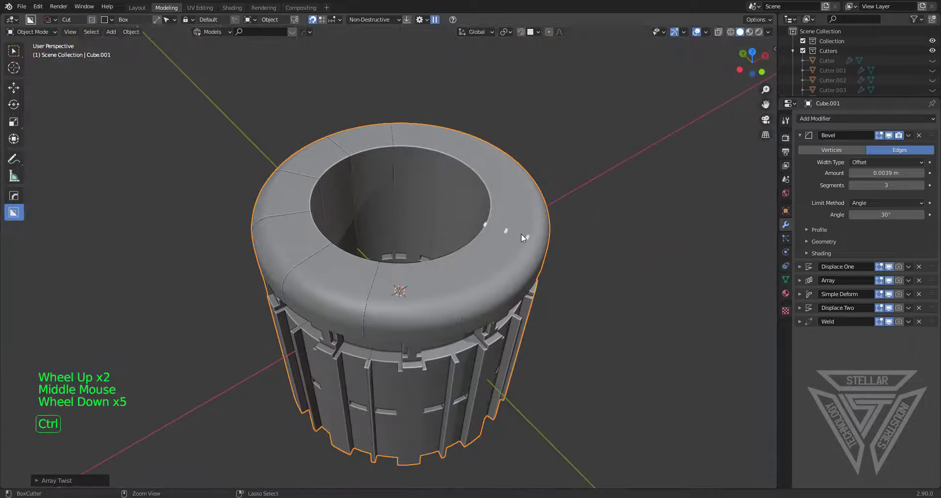
{"action": "key", "text": "ctrl+z"}
- Delete the two flat side-end faces of the panel so that neighbouring copies can join cleanly
{"action": "scroll", "coordinate": [450, 276], "scroll_direction": "up", "scroll_amount": 2}
{"action": "middle_click_drag", "start_coordinate": [450, 276], "coordinate": [536, 189], "text": "shift"}
{"action": "key", "text": "Tab"}
{"action": "middle_click_drag", "start_coordinate": [495, 153], "coordinate": [466, 157]}
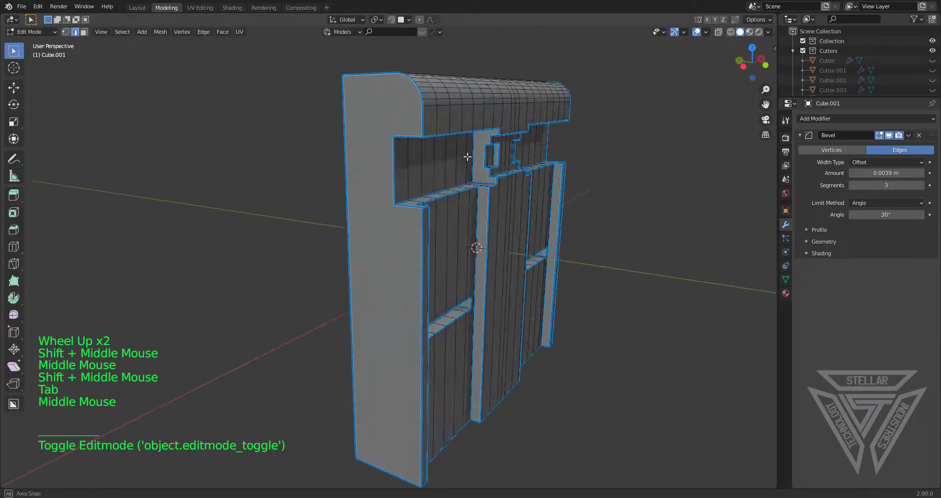
{"action": "key", "text": "3"}
{"action": "left_click", "coordinate": [453, 267]}
{"action": "middle_click_drag", "start_coordinate": [454, 267], "coordinate": [390, 275]}
{"action": "scroll", "coordinate": [390, 275], "scroll_direction": "down", "scroll_amount": 3}
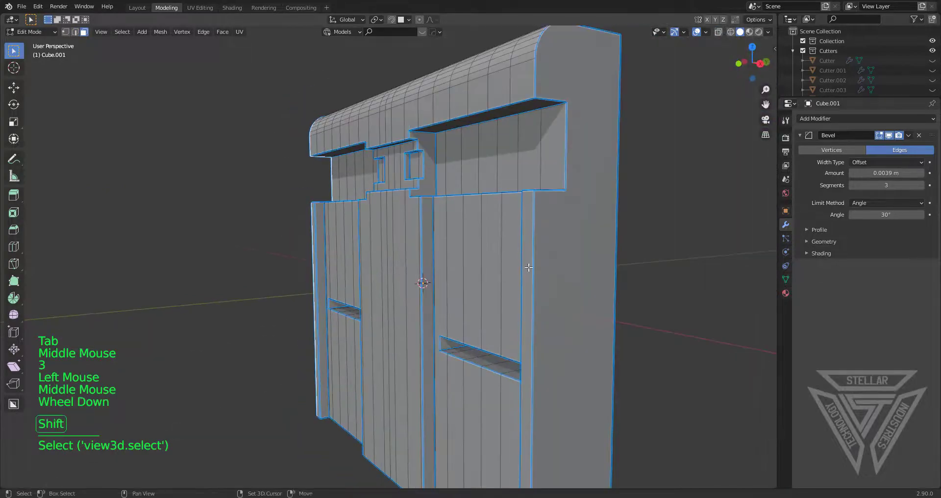
{"action": "left_click", "coordinate": [579, 230], "text": "shift"}
{"action": "key", "text": "x"}
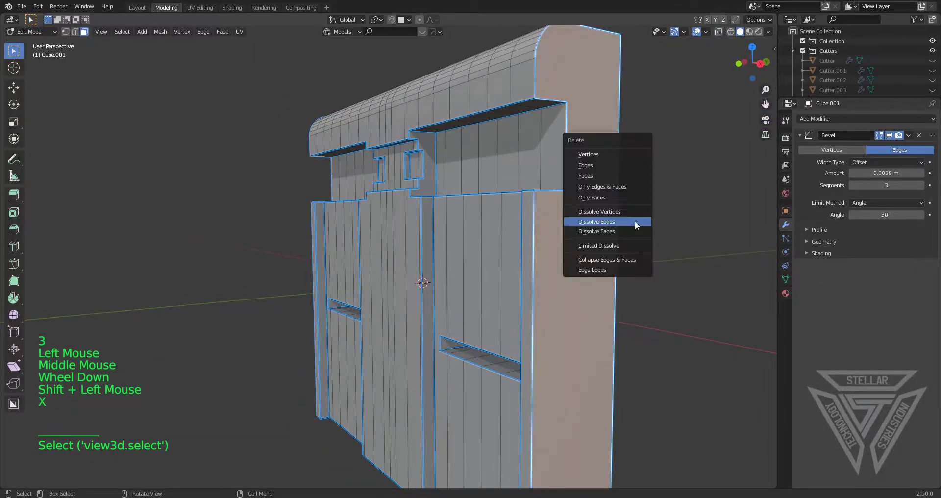
{"action": "left_click", "coordinate": [604, 176]}
{"action": "scroll", "coordinate": [604, 176], "scroll_direction": "down", "scroll_amount": 3}
{"action": "middle_click_drag", "start_coordinate": [603, 175], "coordinate": [476, 291]}
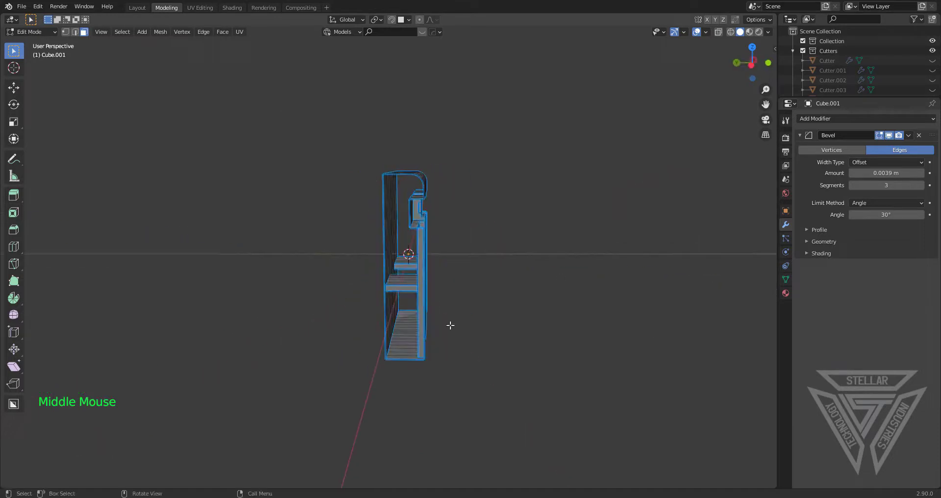
{"action": "scroll", "coordinate": [578, 240], "scroll_direction": "up", "scroll_amount": 2}
- Wrap the open-ended panel into a full ring around the Z axis using Twist 360 with 11 segments
{"action": "key", "text": "Tab"}
{"action": "middle_click_drag", "start_coordinate": [577, 240], "coordinate": [490, 269]}
{"action": "key", "text": "q"}
{"action": "mouse_move", "coordinate": [488, 271]}
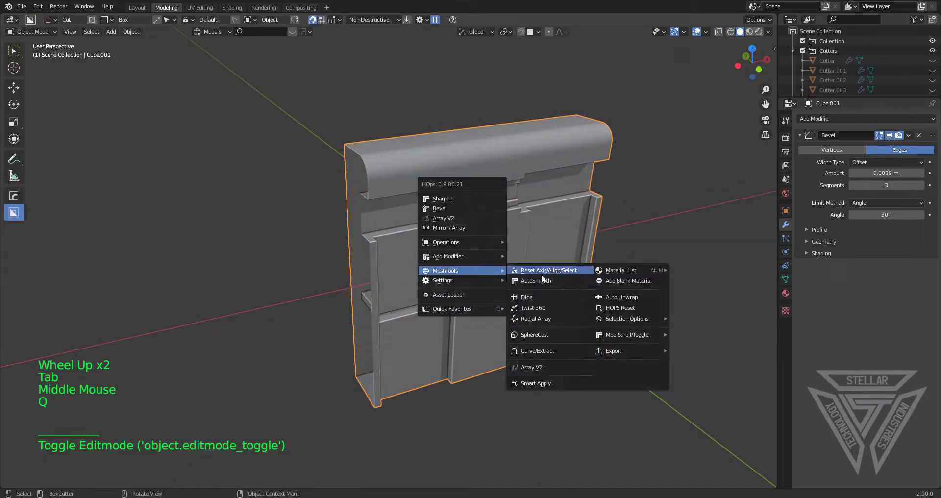
{"action": "left_click", "coordinate": [563, 308]}
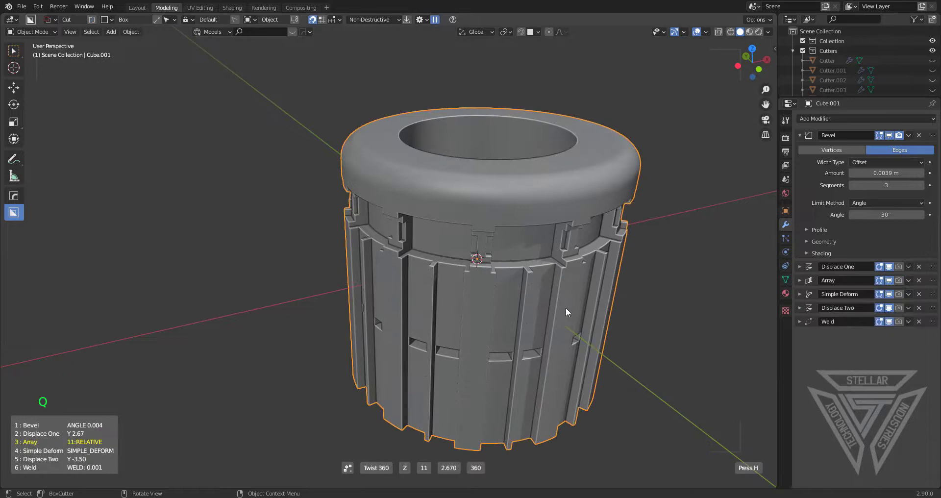
{"action": "scroll", "coordinate": [565, 307], "scroll_direction": "up", "scroll_amount": 2}
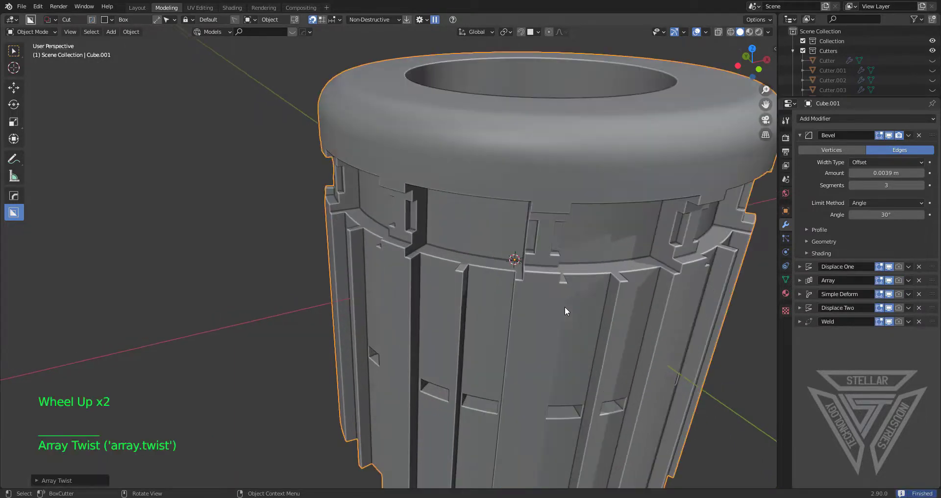
{"action": "middle_click_drag", "start_coordinate": [565, 306], "coordinate": [586, 314]}
{"action": "scroll", "coordinate": [586, 314], "scroll_direction": "up", "scroll_amount": 1}
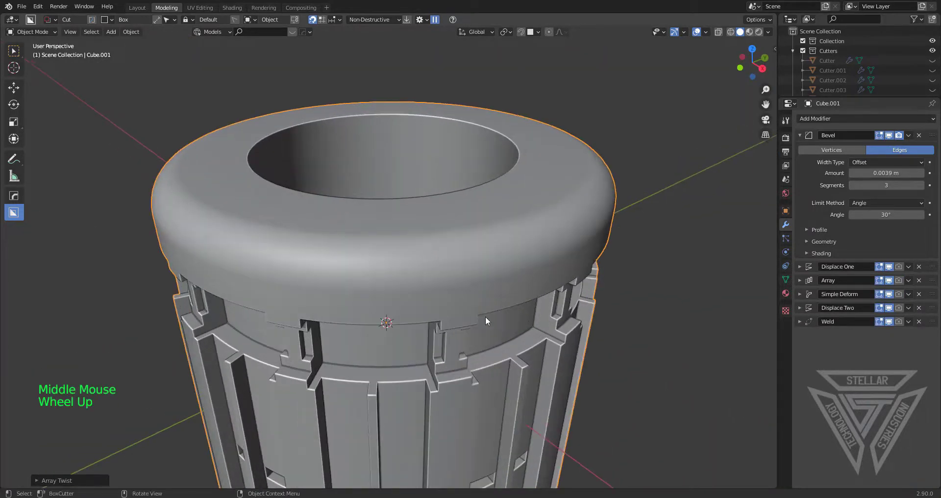
{"action": "middle_click_drag", "start_coordinate": [485, 316], "coordinate": [503, 263]}
{"action": "scroll", "coordinate": [503, 264], "scroll_direction": "down", "scroll_amount": 1}
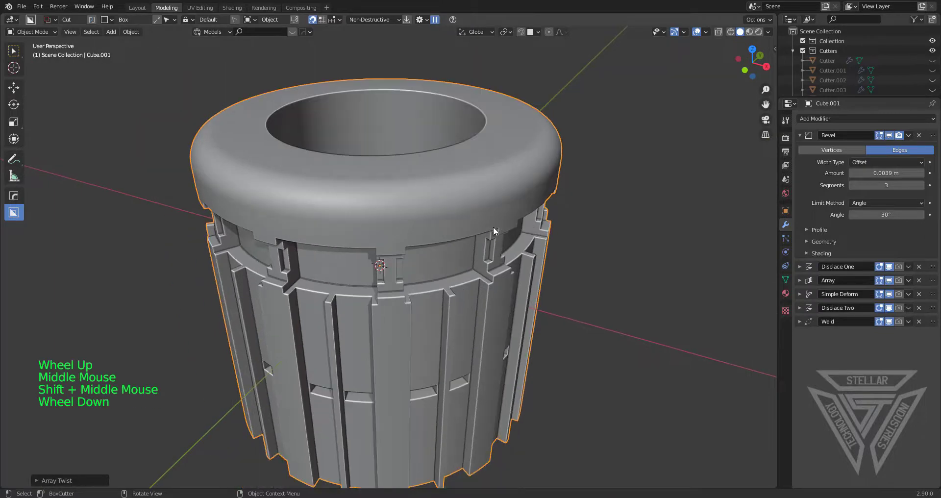
{"action": "scroll", "coordinate": [493, 227], "scroll_direction": "up", "scroll_amount": 1}
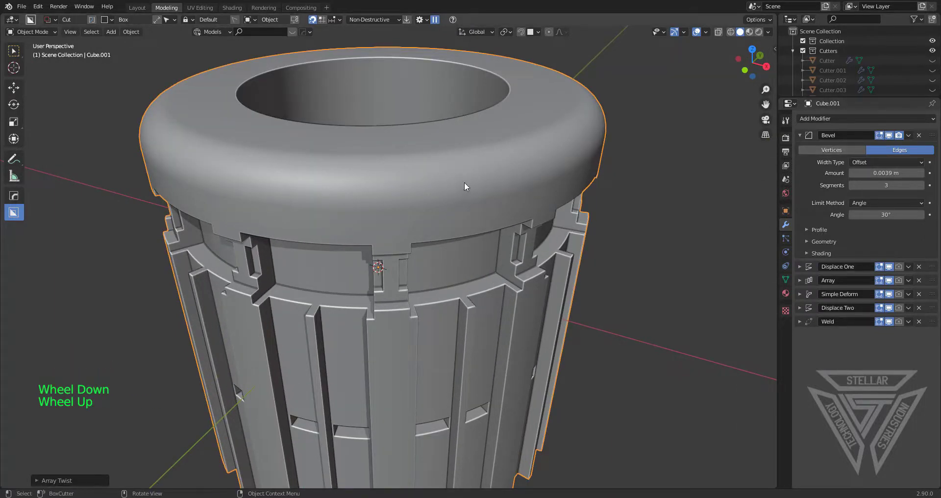
- Apply all modifiers on the cylindrical panel ring with Smart Apply
{"action": "key", "text": "q"}
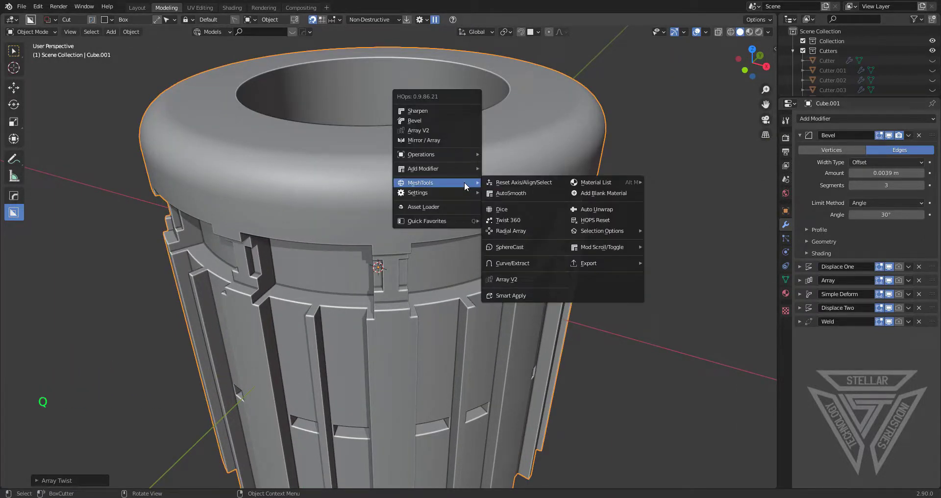
{"action": "left_click", "coordinate": [517, 294]}
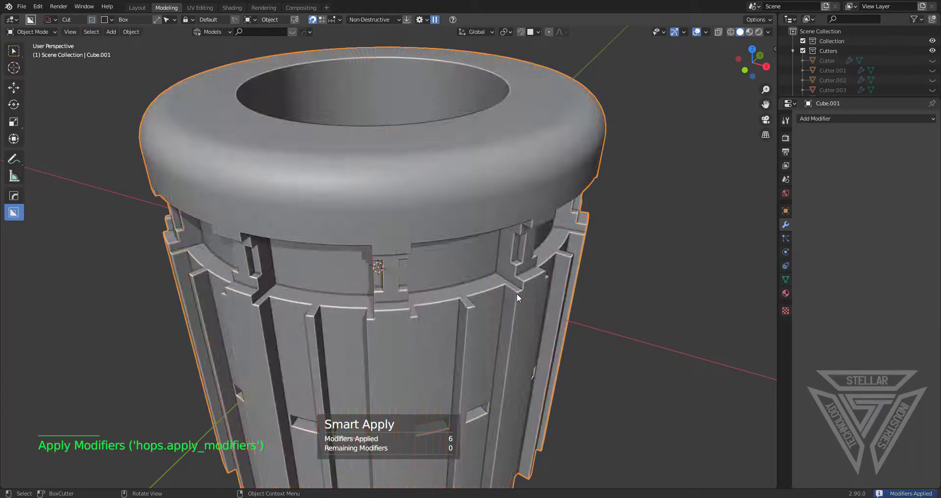
{"action": "middle_click_drag", "start_coordinate": [516, 293], "coordinate": [469, 252], "text": "shift"}
- Clear the edge marks across the entire ring mesh with HardOps Mark, and Sharpen the object again
{"action": "key", "text": "Tab"}
{"action": "scroll", "coordinate": [507, 296], "scroll_direction": "up", "scroll_amount": 2}
{"action": "scroll", "coordinate": [469, 252], "scroll_direction": "down", "scroll_amount": 2}
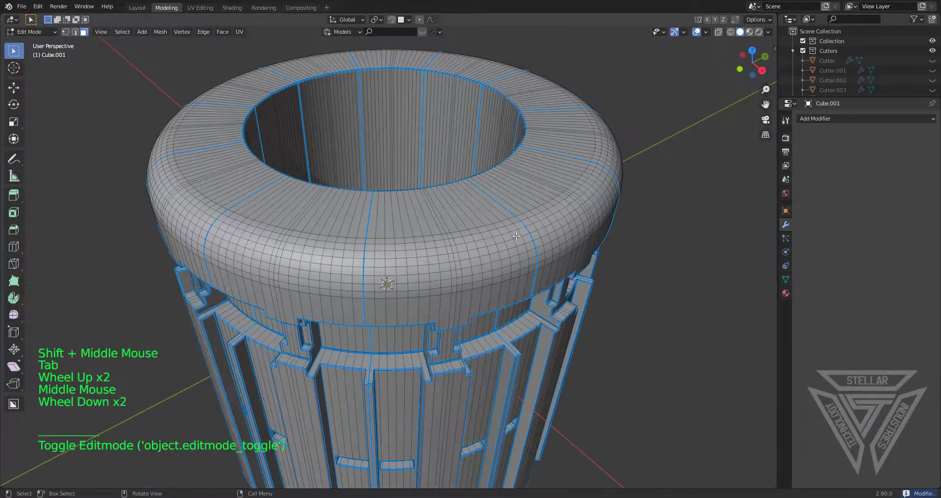
{"action": "key", "text": "a"}
{"action": "key", "text": "q"}
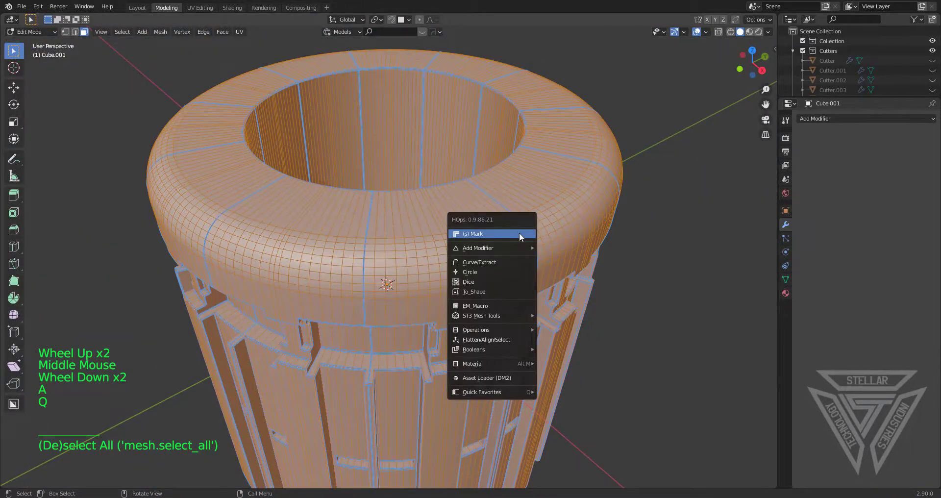
{"action": "left_click", "coordinate": [519, 233]}
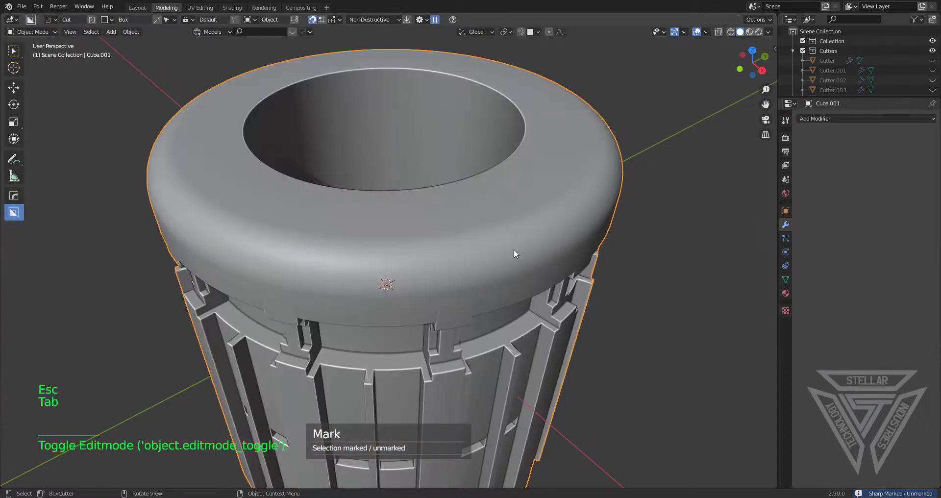
{"action": "key", "text": "q"}
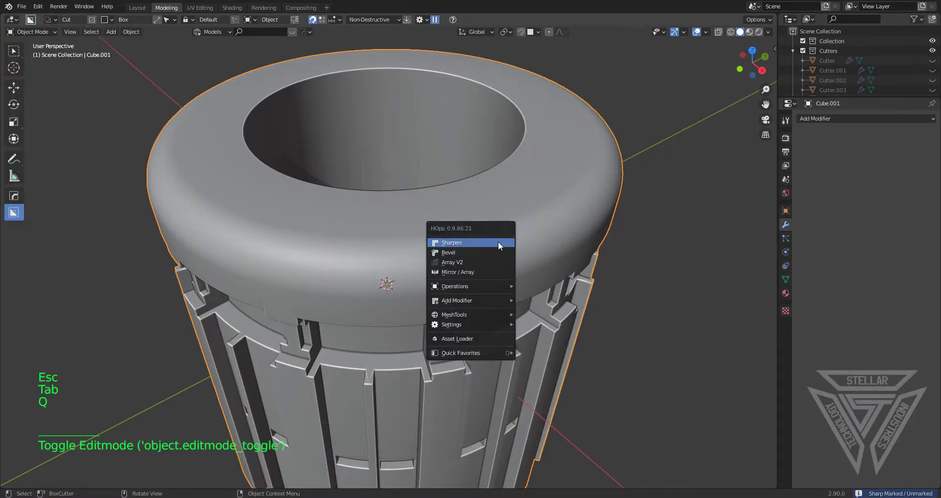
{"action": "left_click", "coordinate": [497, 241]}
- Examine the rim's topology at a former seam, test-moving one radial edge on the top face and cancelling the move
{"action": "key", "text": "Tab"}
{"action": "scroll", "coordinate": [498, 242], "scroll_direction": "up", "scroll_amount": 2}
{"action": "middle_click_drag", "start_coordinate": [498, 241], "coordinate": [433, 204]}
{"action": "scroll", "coordinate": [458, 236], "scroll_direction": "up", "scroll_amount": 2}
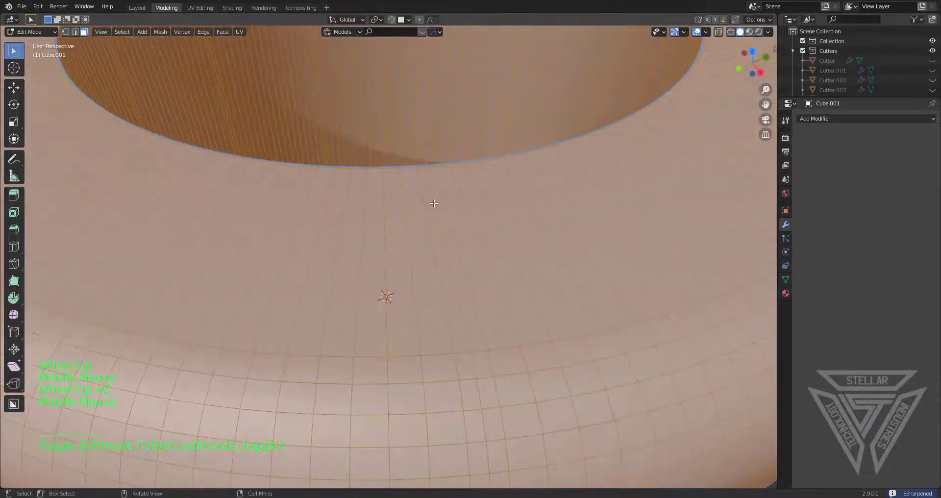
{"action": "scroll", "coordinate": [433, 204], "scroll_direction": "down", "scroll_amount": 1}
{"action": "middle_click_drag", "start_coordinate": [411, 246], "coordinate": [419, 230]}
{"action": "left_click", "coordinate": [390, 171]}
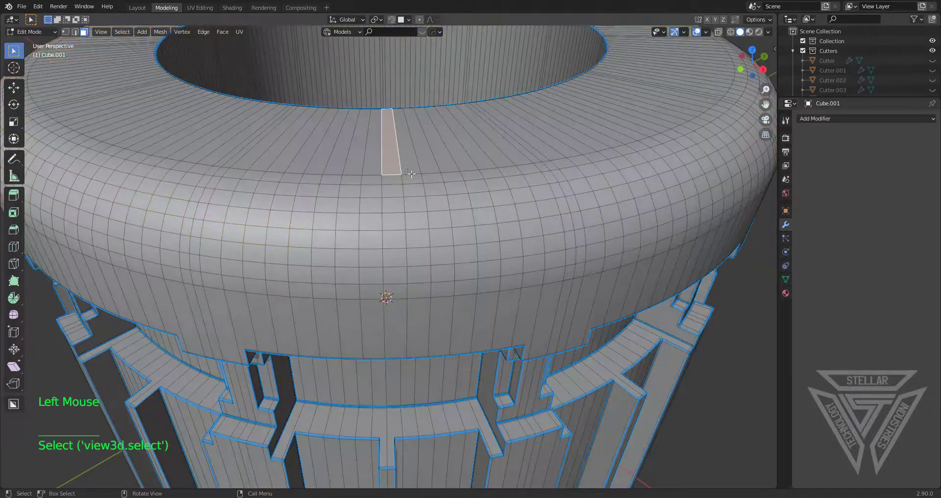
{"action": "key", "text": "2"}
{"action": "left_click", "coordinate": [382, 155]}
{"action": "key", "text": "g"}
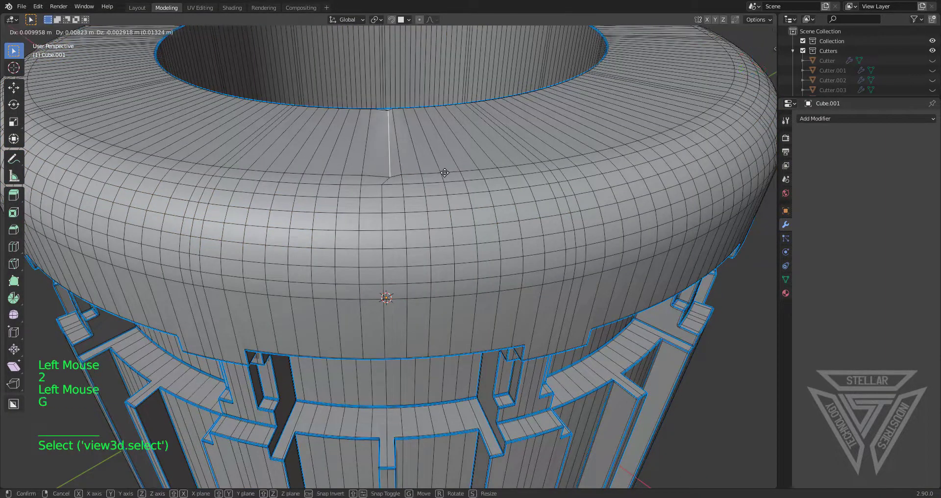
{"action": "right_click", "coordinate": [433, 176]}
{"action": "scroll", "coordinate": [435, 178], "scroll_direction": "down", "scroll_amount": 2}
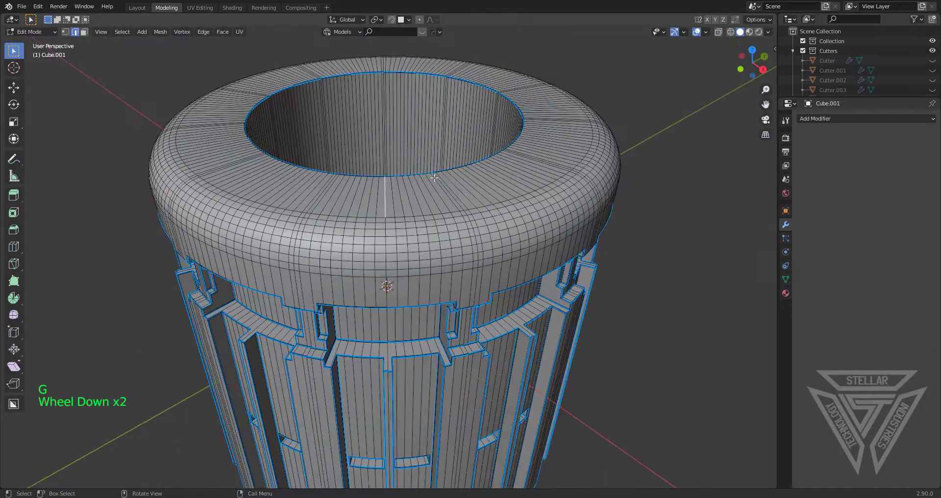
- Run Merge by Distance on all of the ring's geometry and return to Object Mode
{"action": "key", "text": "a"}
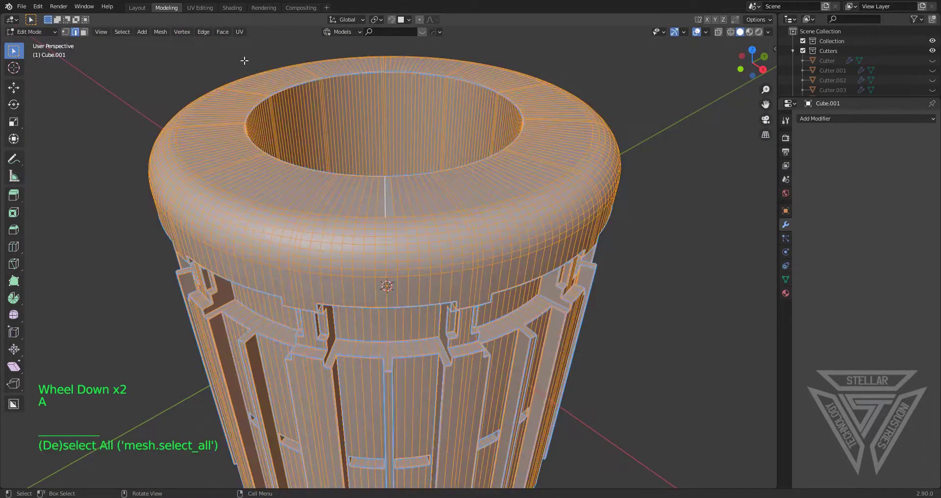
{"action": "left_click", "coordinate": [160, 33]}
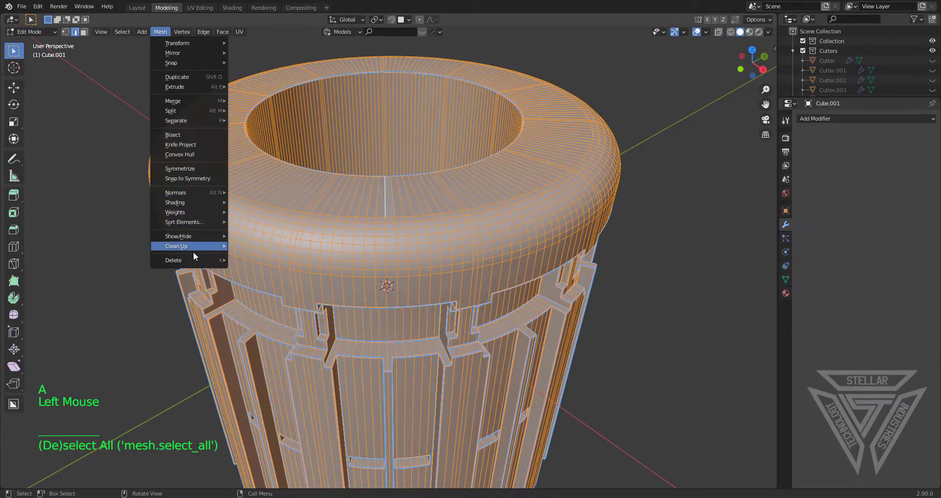
{"action": "mouse_move", "coordinate": [188, 248]}
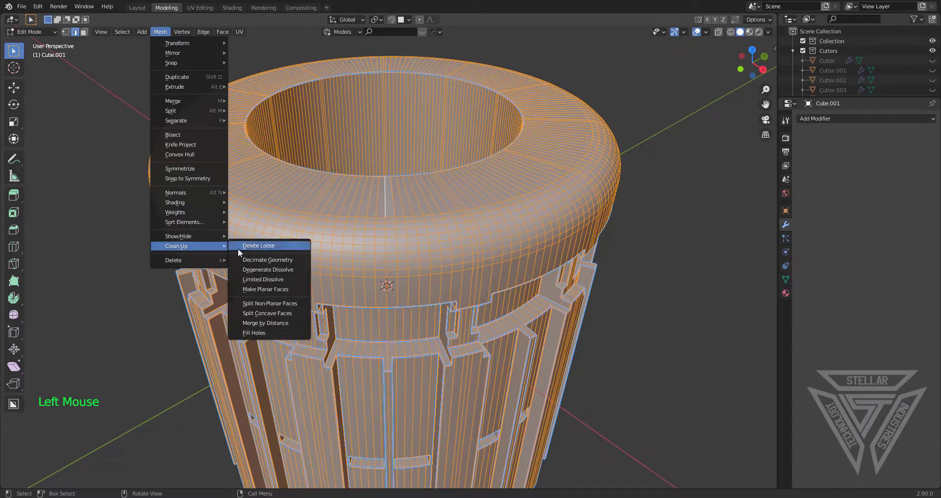
{"action": "left_click", "coordinate": [268, 324]}
{"action": "scroll", "coordinate": [394, 239], "scroll_direction": "up", "scroll_amount": 2}
{"action": "middle_click_drag", "start_coordinate": [388, 241], "coordinate": [326, 279]}
{"action": "scroll", "coordinate": [349, 297], "scroll_direction": "down", "scroll_amount": 3}
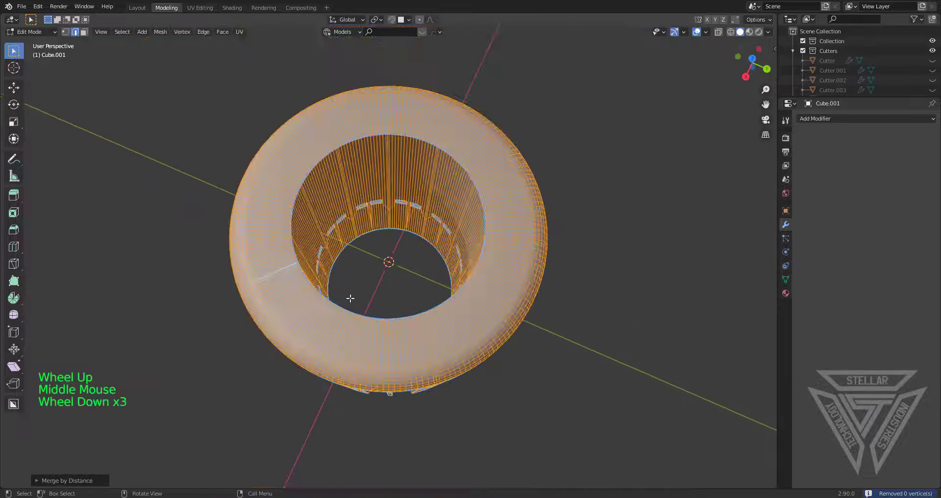
{"action": "key", "text": "Tab"}
- Add a cube, scale it down, and move it up along Z so it sits above the ring
{"action": "scroll", "coordinate": [362, 307], "scroll_direction": "down", "scroll_amount": 2}
{"action": "mouse_move", "coordinate": [362, 306]}
{"action": "middle_mouse_down"}
{"action": "mouse_move", "coordinate": [442, 225]}
{"action": "mouse_move", "coordinate": [476, 211]}
{"action": "mouse_move", "coordinate": [485, 242]}
{"action": "mouse_move", "coordinate": [506, 219]}
{"action": "mouse_move", "coordinate": [485, 219]}
{"action": "mouse_move", "coordinate": [504, 227]}
{"action": "mouse_move", "coordinate": [489, 274]}
{"action": "mouse_move", "coordinate": [527, 275]}
{"action": "mouse_move", "coordinate": [471, 255]}
{"action": "middle_mouse_up"}
{"action": "scroll", "coordinate": [506, 247], "scroll_direction": "up", "scroll_amount": 3}
{"action": "scroll", "coordinate": [491, 292], "scroll_direction": "down", "scroll_amount": 4}
{"action": "key", "text": "shift+a"}
{"action": "mouse_move", "coordinate": [470, 255]}
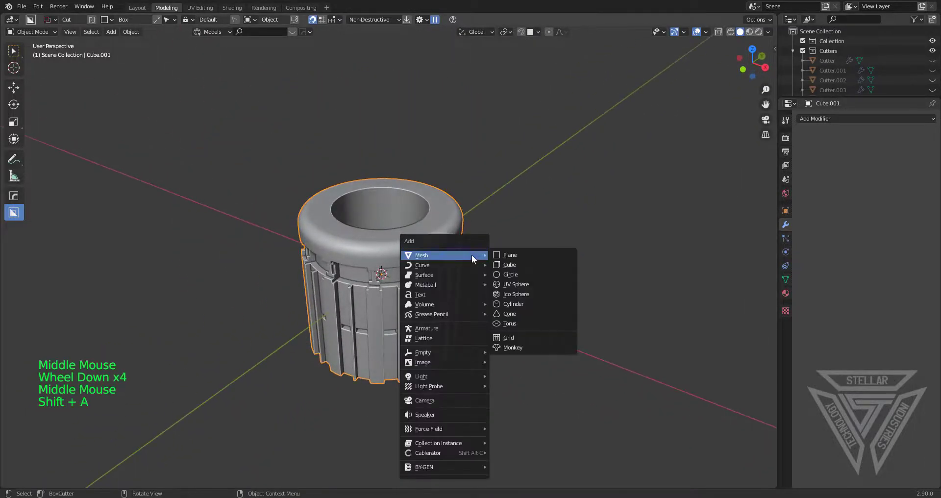
{"action": "left_click", "coordinate": [524, 267]}
{"action": "key", "text": "s"}
{"action": "left_click", "coordinate": [425, 292]}
{"action": "key", "text": "g"}
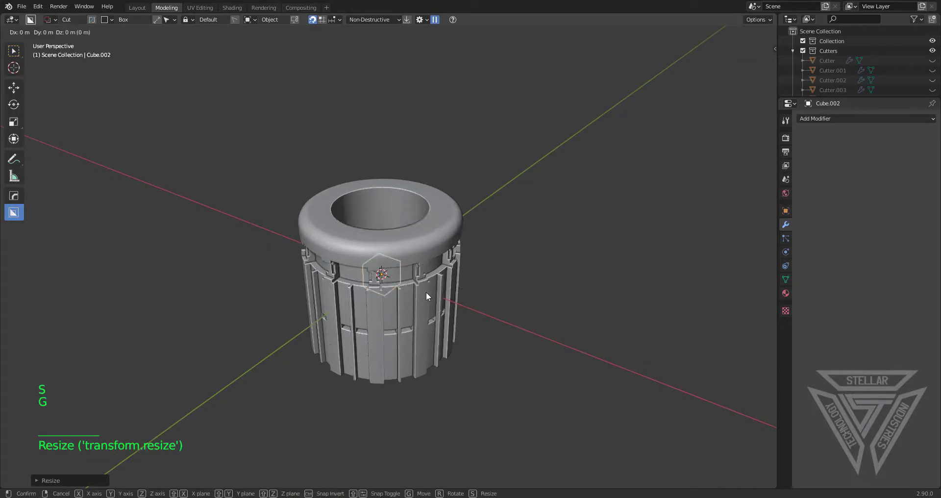
{"action": "key", "text": "z"}
{"action": "left_click", "coordinate": [406, 200]}
- Thin the cube along X to about 0.2 of its width to form a flat slab and apply its scale
{"action": "scroll", "coordinate": [399, 196], "scroll_direction": "up", "scroll_amount": 4}
{"action": "middle_click_drag", "start_coordinate": [392, 255], "coordinate": [560, 339], "text": "shift"}
{"action": "scroll", "coordinate": [460, 312], "scroll_direction": "up", "scroll_amount": 2}
{"action": "scroll", "coordinate": [561, 339], "scroll_direction": "down", "scroll_amount": 2}
{"action": "key", "text": "s"}
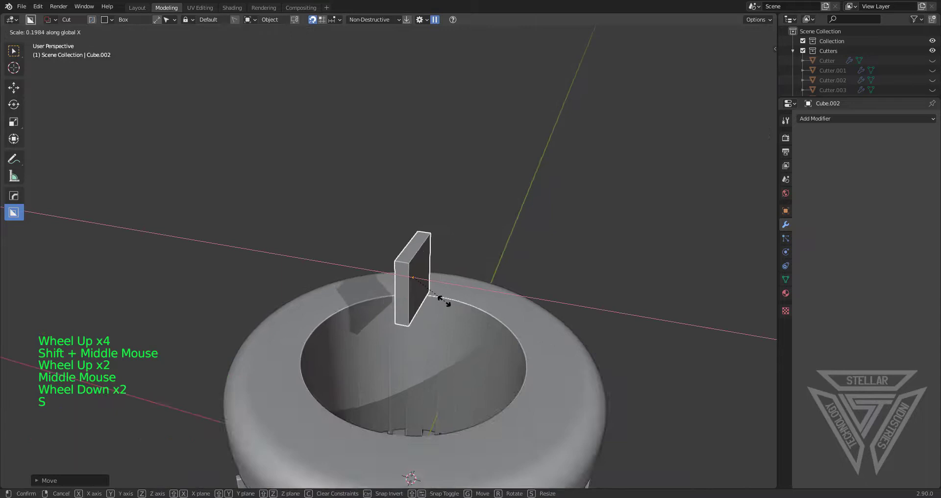
{"action": "left_click", "coordinate": [443, 300]}
{"action": "scroll", "coordinate": [443, 301], "scroll_direction": "up", "scroll_amount": 2}
{"action": "middle_click_drag", "start_coordinate": [443, 301], "coordinate": [444, 234]}
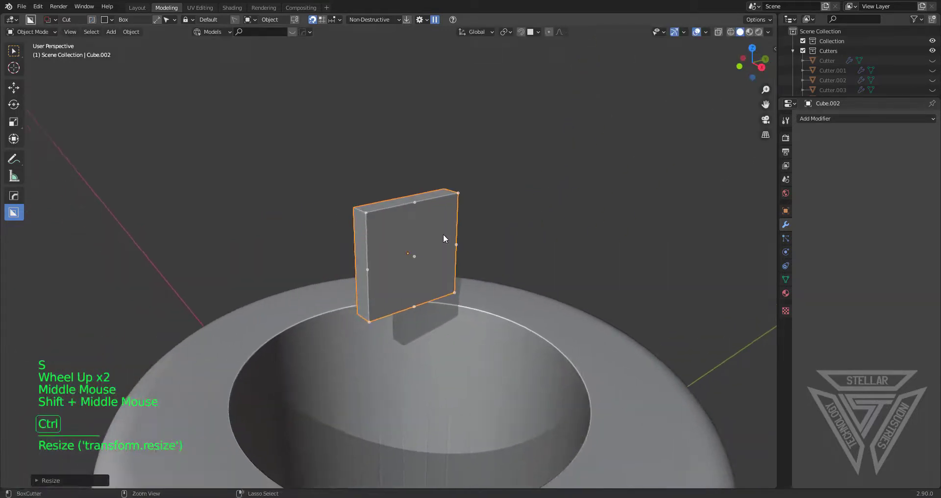
{"action": "key", "text": "ctrl+a"}
{"action": "left_click", "coordinate": [443, 235]}
- Stretch the slab along Z into a tall upright plate
{"action": "scroll", "coordinate": [479, 265], "scroll_direction": "down", "scroll_amount": 3}
{"action": "key", "text": "s"}
{"action": "key", "text": "z"}
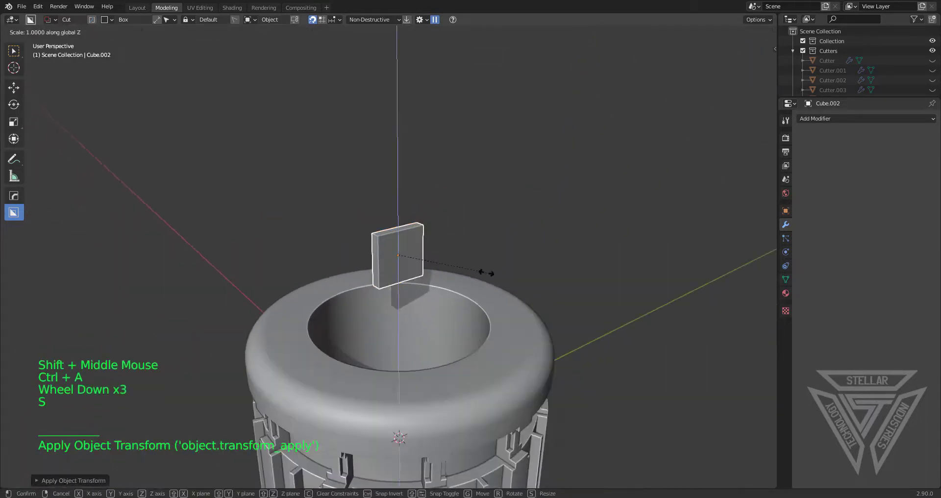
{"action": "left_click", "coordinate": [659, 367]}
{"action": "scroll", "coordinate": [519, 315], "scroll_direction": "up", "scroll_amount": 2}
{"action": "middle_click_drag", "start_coordinate": [518, 316], "coordinate": [506, 259], "text": "shift"}
{"action": "left_click", "coordinate": [452, 195]}
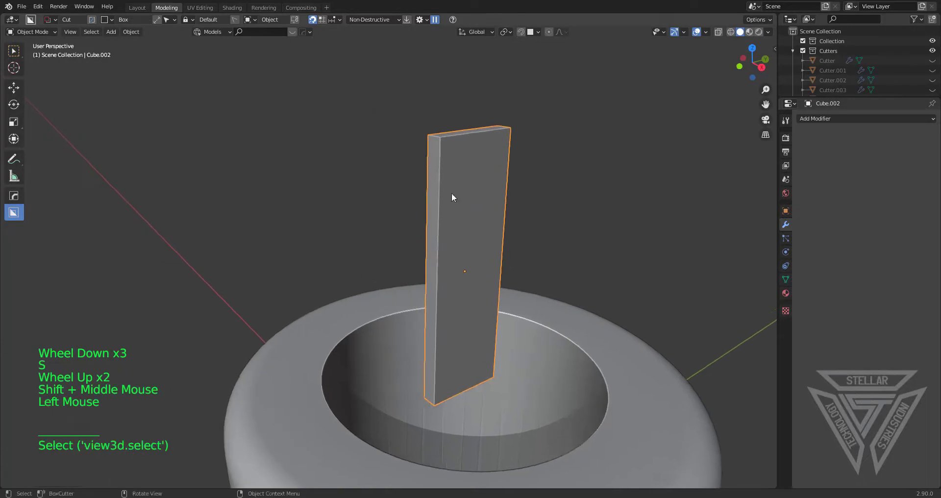
{"action": "left_click", "coordinate": [472, 200]}
- Draw a rounded box cutter over the plate's side edge near its upper end and array it four times down along Z
{"action": "scroll", "coordinate": [470, 199], "scroll_direction": "up", "scroll_amount": 1}
{"action": "mouse_move", "coordinate": [470, 199]}
{"action": "middle_mouse_down"}
{"action": "mouse_move", "coordinate": [458, 177]}
{"action": "mouse_move", "coordinate": [421, 194]}
{"action": "mouse_move", "coordinate": [427, 160]}
{"action": "mouse_move", "coordinate": [431, 201]}
{"action": "mouse_move", "coordinate": [404, 127]}
{"action": "middle_mouse_up"}
{"action": "scroll", "coordinate": [422, 193], "scroll_direction": "down", "scroll_amount": 1}
{"action": "mouse_move", "coordinate": [413, 124]}
{"action": "left_mouse_down"}
{"action": "mouse_move", "coordinate": [376, 140]}
{"action": "mouse_move", "coordinate": [358, 186]}
{"action": "mouse_move", "coordinate": [349, 171]}
{"action": "left_mouse_up"}
{"action": "key", "text": "b"}
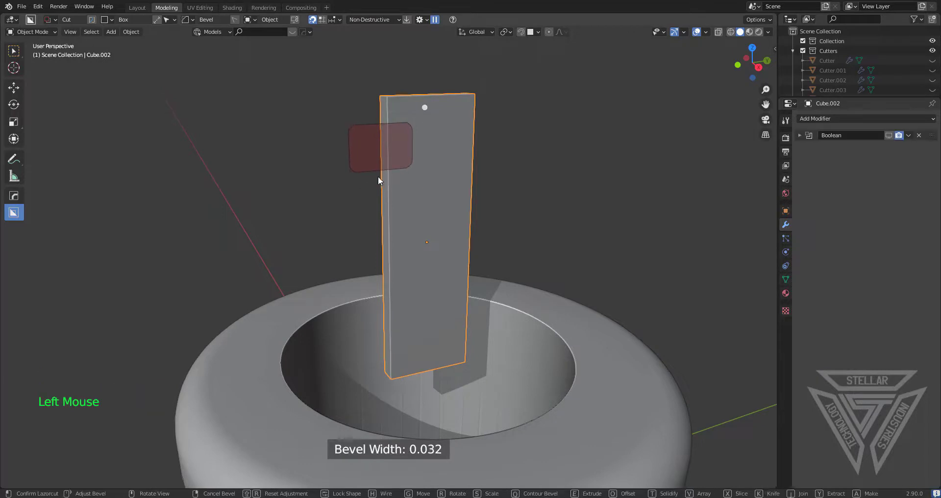
{"action": "key", "text": "v"}
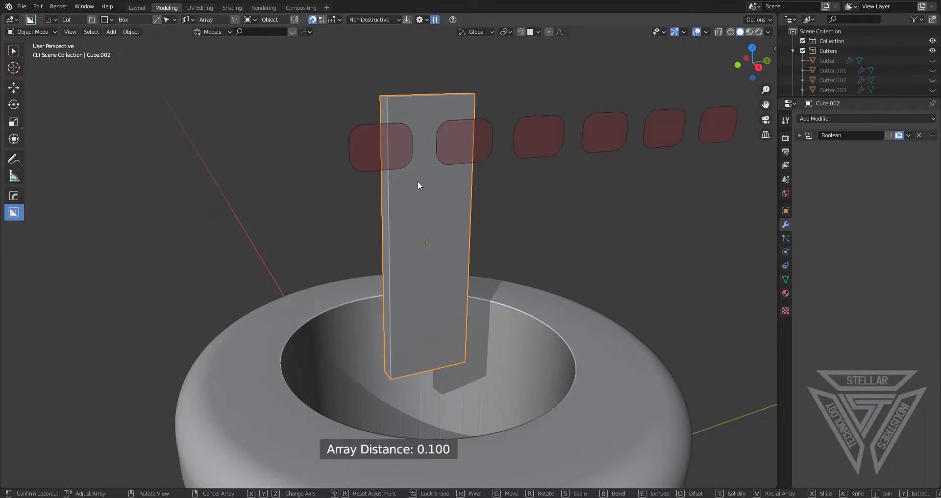
{"action": "key", "text": "z"}
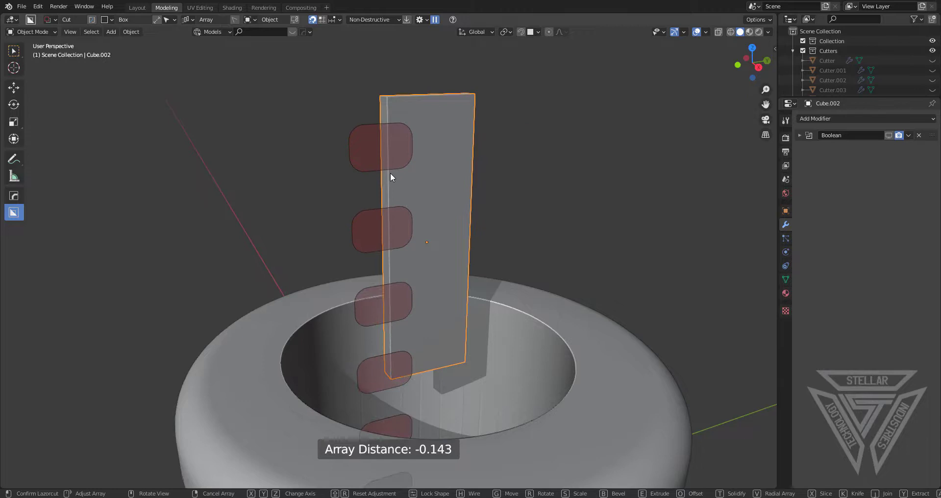
{"action": "scroll", "coordinate": [392, 169], "scroll_direction": "up", "scroll_amount": 1}
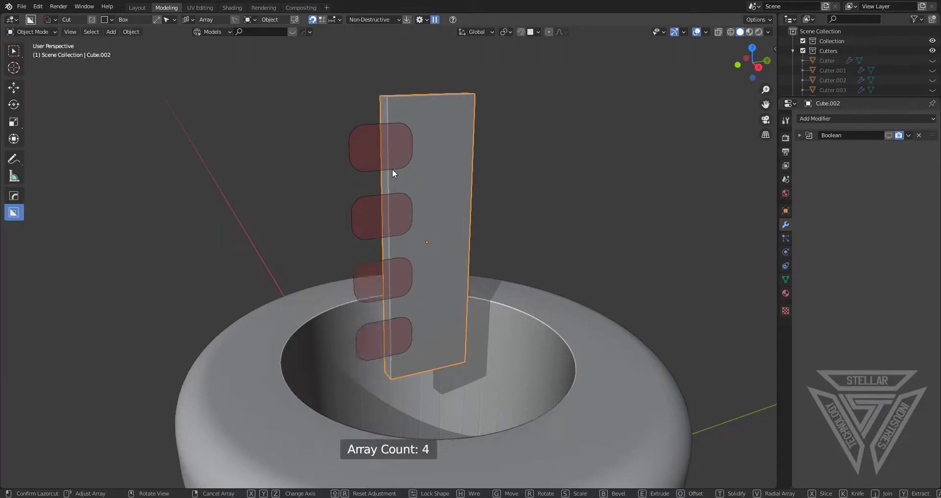
- Adjust the offset and extrusion depth of the arrayed cutters and complete the row of side notches
{"action": "middle_click_drag", "start_coordinate": [393, 167], "coordinate": [427, 207]}
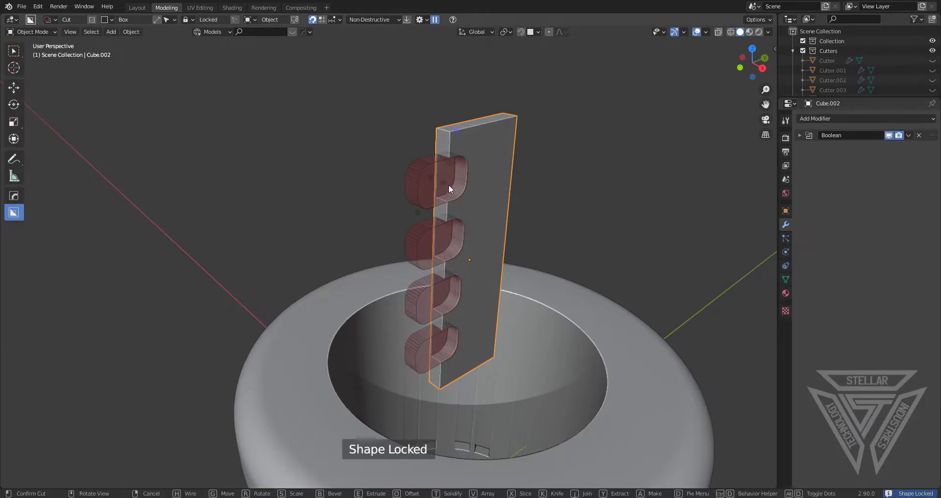
{"action": "key", "text": "o"}
{"action": "left_click", "coordinate": [433, 178]}
{"action": "key", "text": "e"}
{"action": "left_click", "coordinate": [435, 179]}
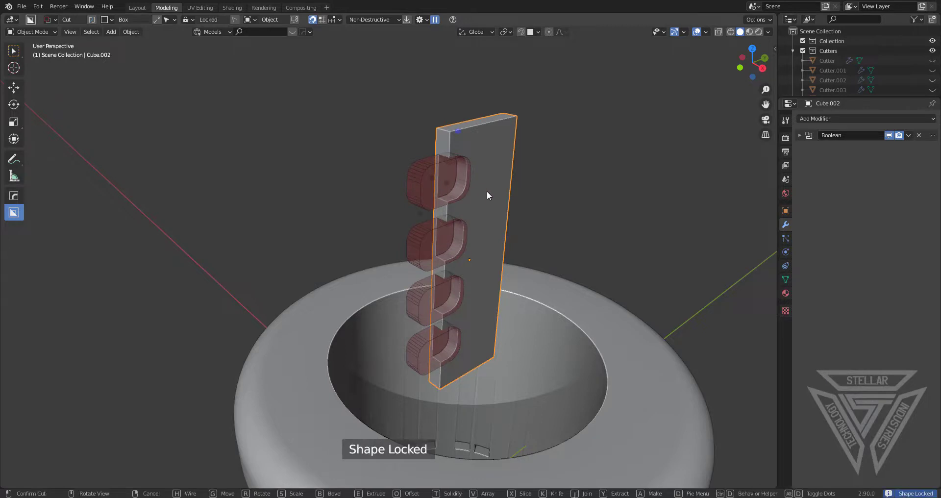
{"action": "left_click", "coordinate": [487, 190]}
{"action": "left_click", "coordinate": [492, 185]}
- Mirror the notches across the Y axis onto the plate's opposite side with the HardOps mirror
{"action": "key", "text": "alt+x"}
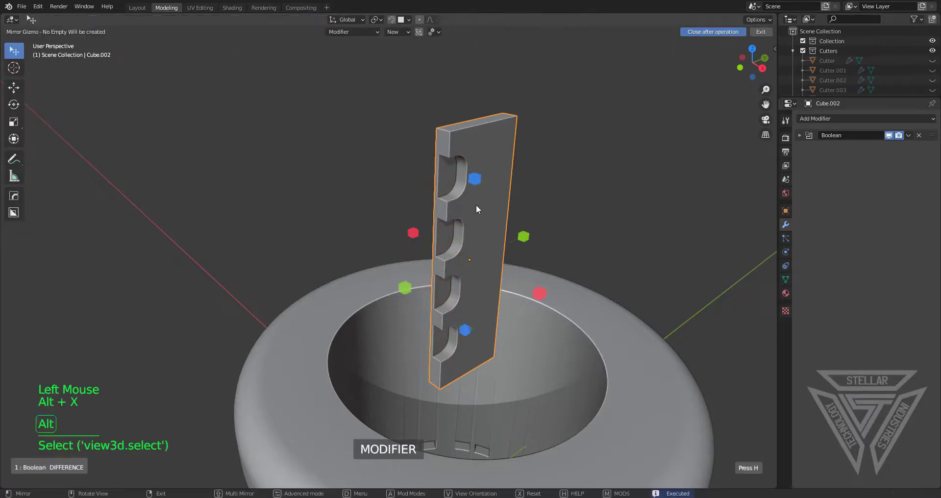
{"action": "left_click", "coordinate": [404, 288]}
{"action": "middle_click_drag", "start_coordinate": [468, 269], "coordinate": [429, 293]}
{"action": "scroll", "coordinate": [433, 264], "scroll_direction": "up", "scroll_amount": 2}
- Cut a shallow horizontal box groove across the plate's front face, just above the uppermost notches, extruded about 0.031
{"action": "mouse_move", "coordinate": [428, 131]}
{"action": "left_mouse_down"}
{"action": "mouse_move", "coordinate": [337, 154]}
{"action": "mouse_move", "coordinate": [262, 156]}
{"action": "left_mouse_up"}
{"action": "middle_click_drag", "start_coordinate": [265, 153], "coordinate": [297, 172]}
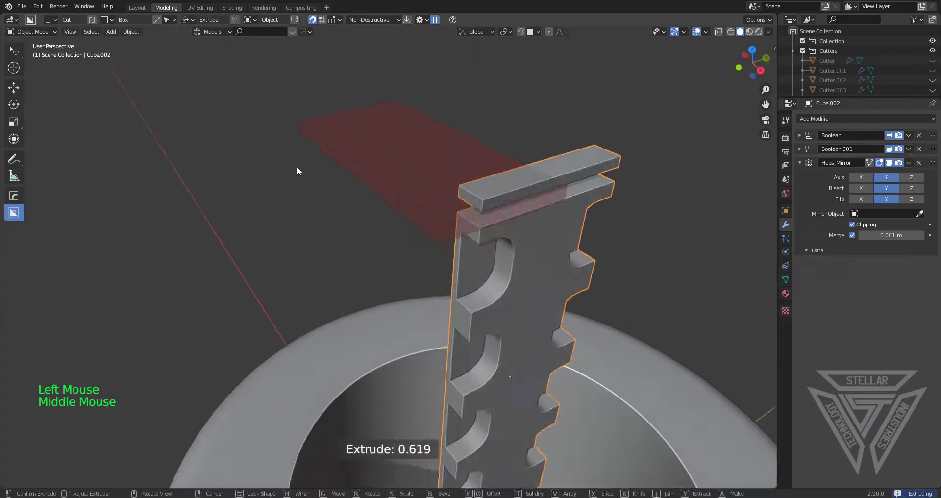
{"action": "left_click", "coordinate": [460, 222], "text": "shift"}
- Flare the groove by scaling the cutter's front edges about 2.4 times along Z, and hide the cutter
{"action": "key", "text": "Tab"}
{"action": "left_click", "coordinate": [506, 224], "text": "shift"}
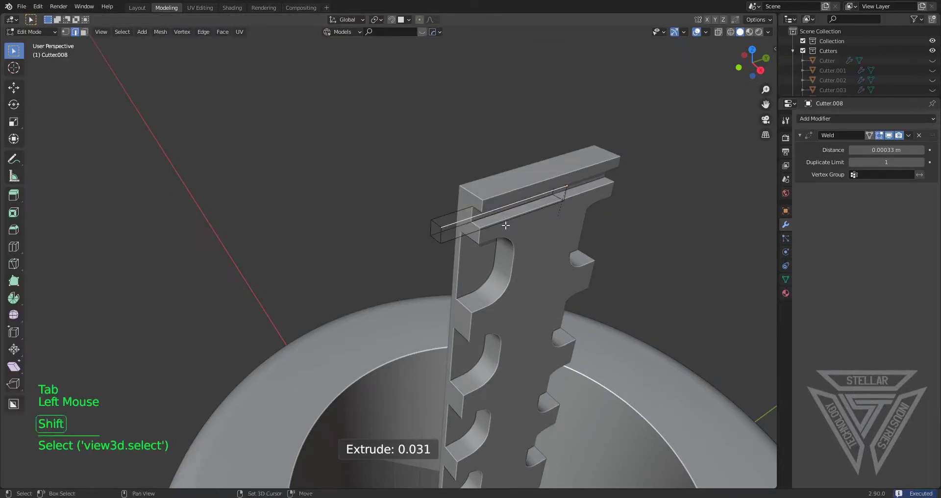
{"action": "left_click", "coordinate": [506, 225], "text": "shift"}
{"action": "key", "text": "s"}
{"action": "key", "text": "z"}
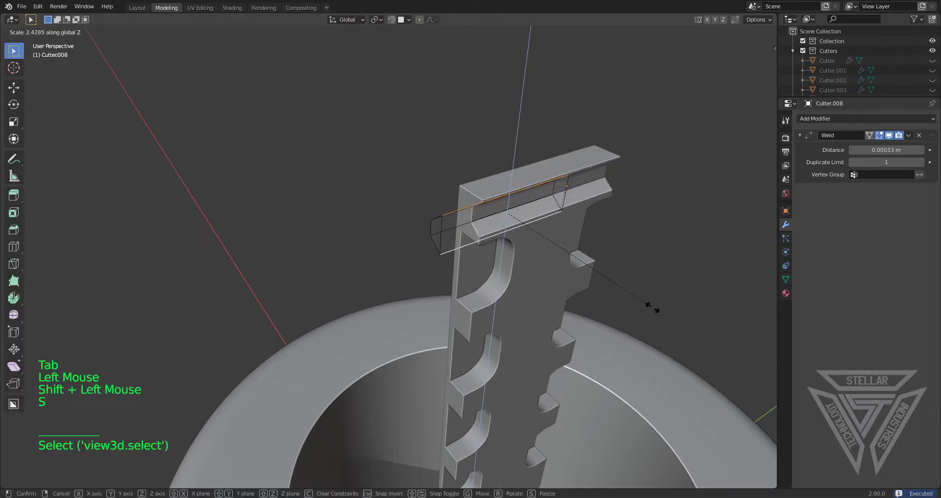
{"action": "left_click", "coordinate": [652, 307]}
{"action": "scroll", "coordinate": [545, 221], "scroll_direction": "down", "scroll_amount": 2}
{"action": "middle_click_drag", "start_coordinate": [545, 220], "coordinate": [507, 208]}
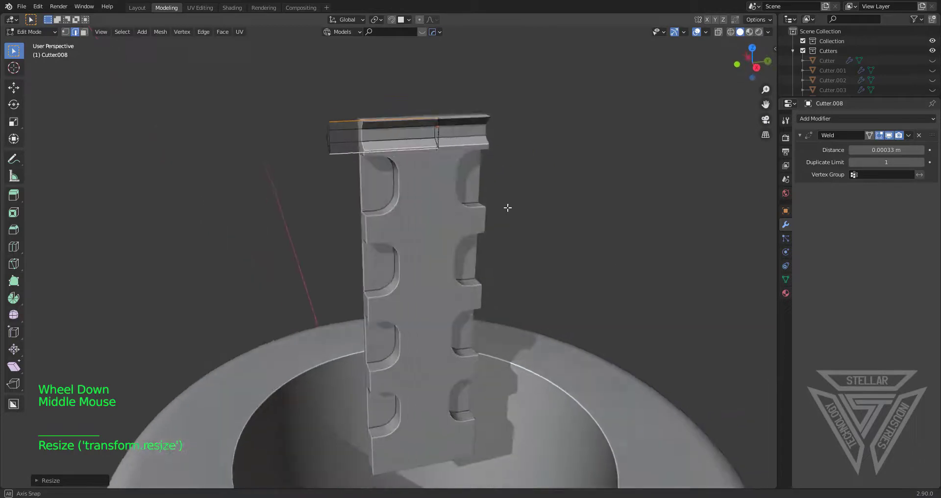
{"action": "key", "text": "Tab"}
{"action": "key", "text": "h"}
- Round the plate's lower front edge with a multi-segment bevel about 0.038 m wide
{"action": "middle_click_drag", "start_coordinate": [437, 199], "coordinate": [415, 265], "text": "shift"}
{"action": "scroll", "coordinate": [443, 269], "scroll_direction": "up", "scroll_amount": 3}
{"action": "key", "text": "Tab"}
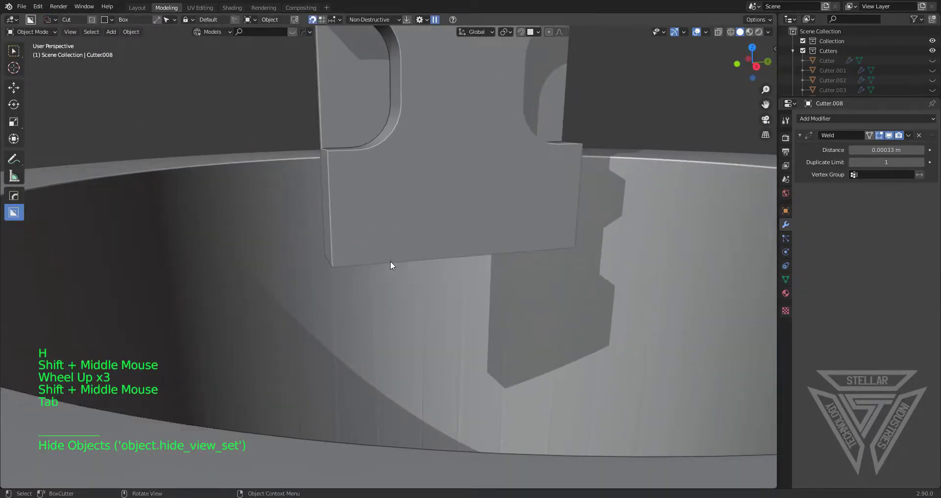
{"action": "left_click", "coordinate": [382, 260]}
{"action": "key", "text": "Tab"}
{"action": "left_click", "coordinate": [434, 282]}
{"action": "key", "text": "ctrl+b"}
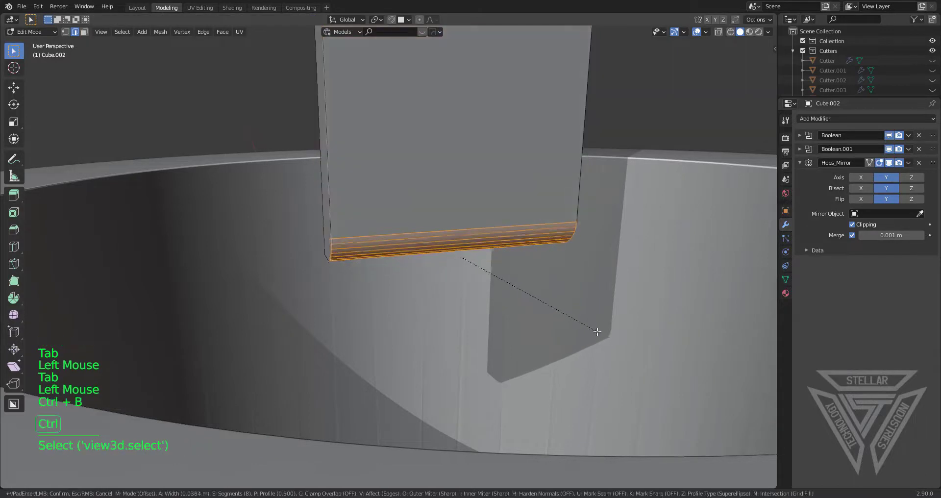
{"action": "left_click", "coordinate": [595, 326]}
{"action": "scroll", "coordinate": [566, 315], "scroll_direction": "down", "scroll_amount": 4}
{"action": "key", "text": "Tab"}
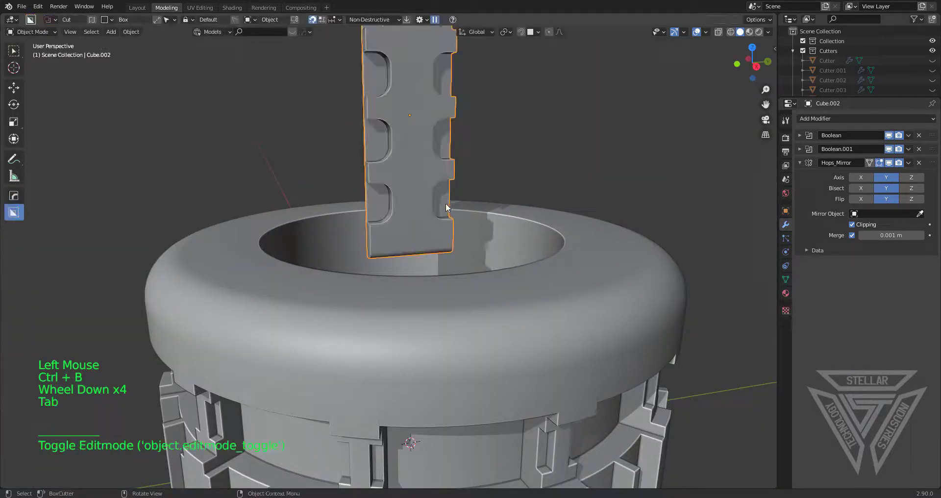
- Add a HardOps bevel to the plate with a width of about 0.006 m and 3 segments
{"action": "middle_click_drag", "start_coordinate": [445, 202], "coordinate": [445, 241], "text": "shift"}
{"action": "key", "text": "q"}
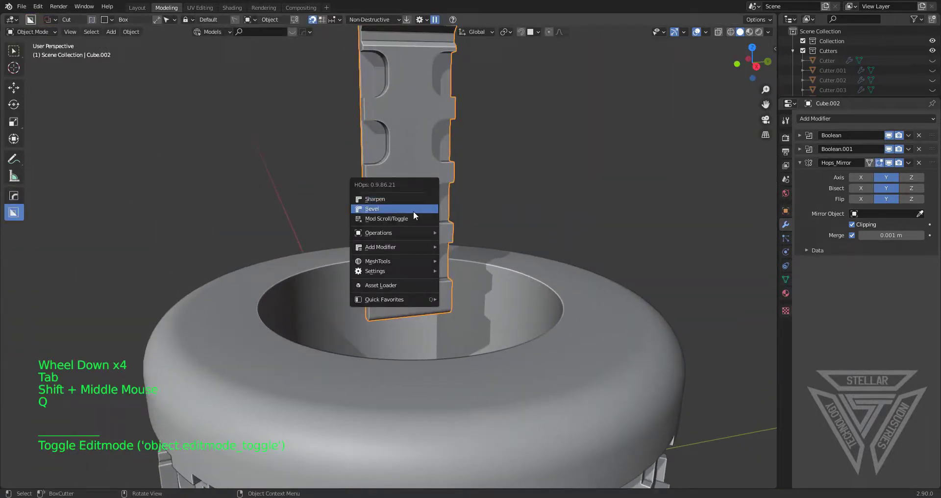
{"action": "left_click", "coordinate": [413, 209]}
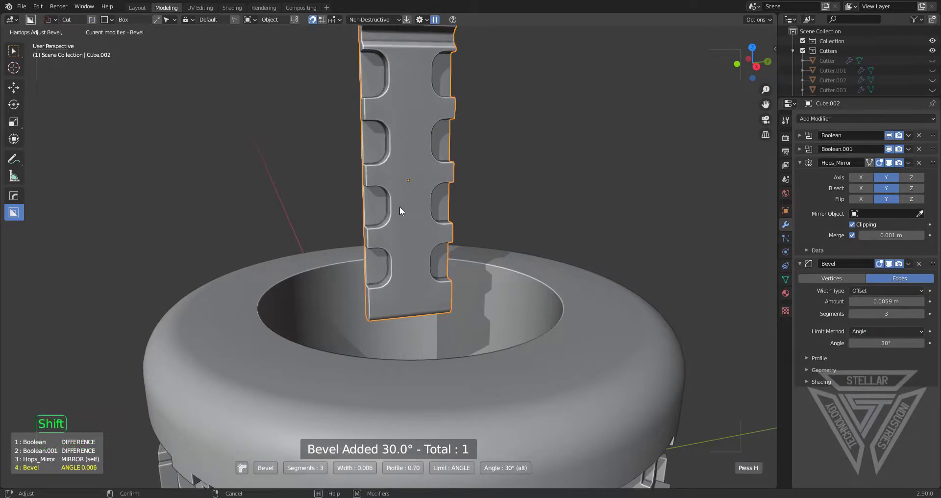
{"action": "left_click", "coordinate": [398, 205]}
- Raise the plate's top face about 0.01 m along Z to thicken the lip above the groove
{"action": "middle_click_drag", "start_coordinate": [399, 207], "coordinate": [386, 252], "text": "shift"}
{"action": "scroll", "coordinate": [385, 260], "scroll_direction": "up", "scroll_amount": 4}
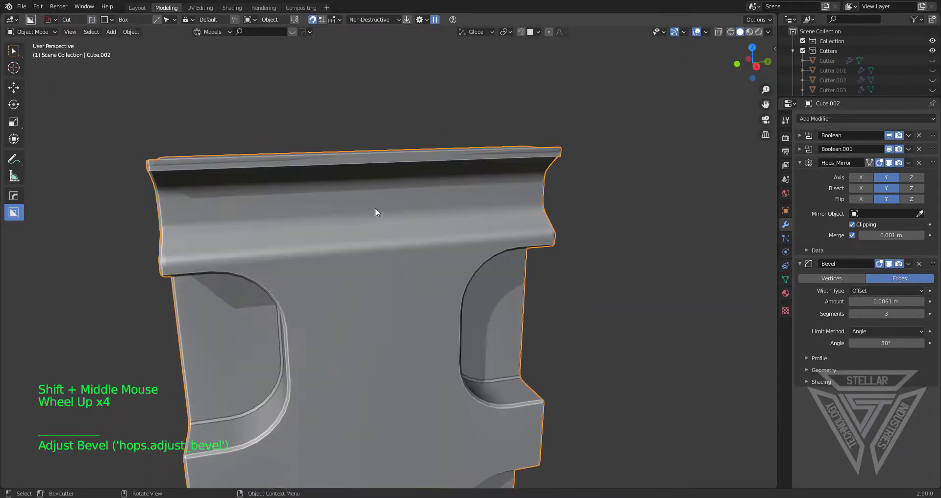
{"action": "middle_click_drag", "start_coordinate": [375, 212], "coordinate": [558, 253]}
{"action": "key", "text": "Tab"}
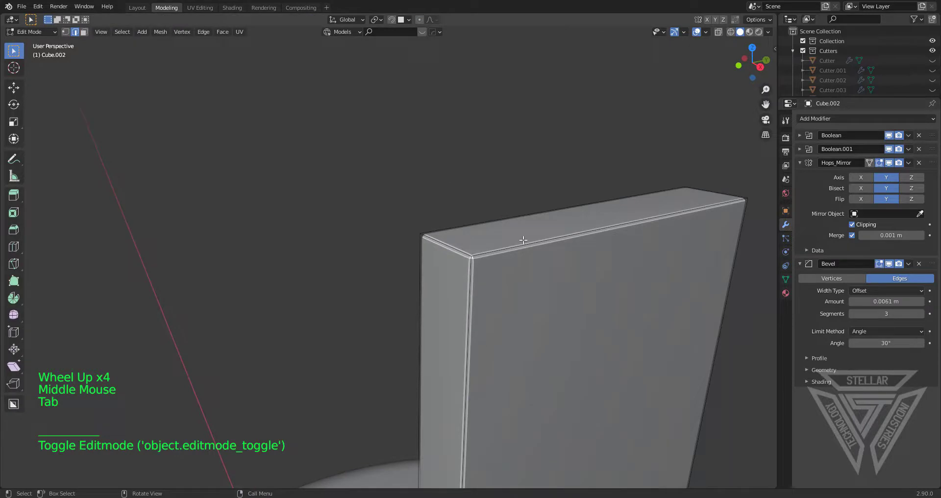
{"action": "key", "text": "3"}
{"action": "left_click", "coordinate": [523, 239]}
{"action": "key", "text": "g"}
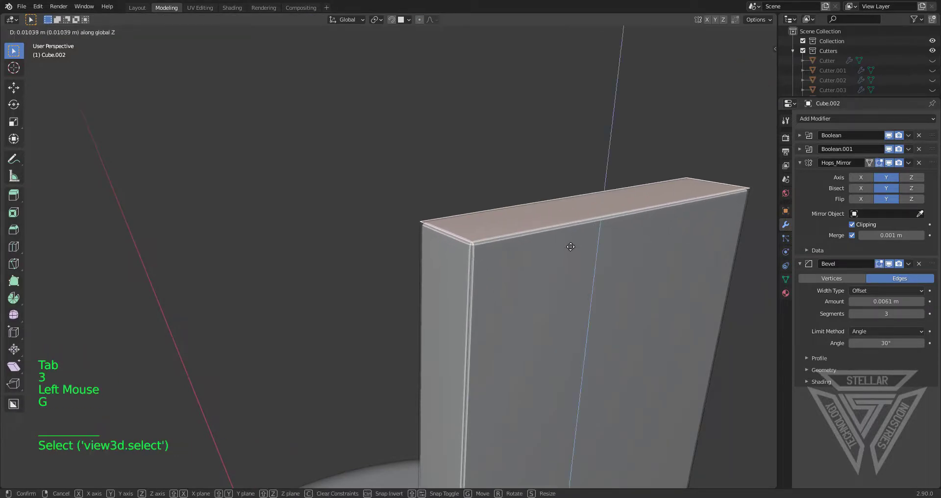
{"action": "key", "text": "Tab"}
- Sharpen the plate with HardOps and reduce its bevel width to 0.0039 m
{"action": "scroll", "coordinate": [571, 246], "scroll_direction": "down", "scroll_amount": 1}
{"action": "middle_click_drag", "start_coordinate": [571, 247], "coordinate": [540, 232], "text": "shift"}
{"action": "scroll", "coordinate": [541, 233], "scroll_direction": "up", "scroll_amount": 2}
{"action": "key", "text": "q"}
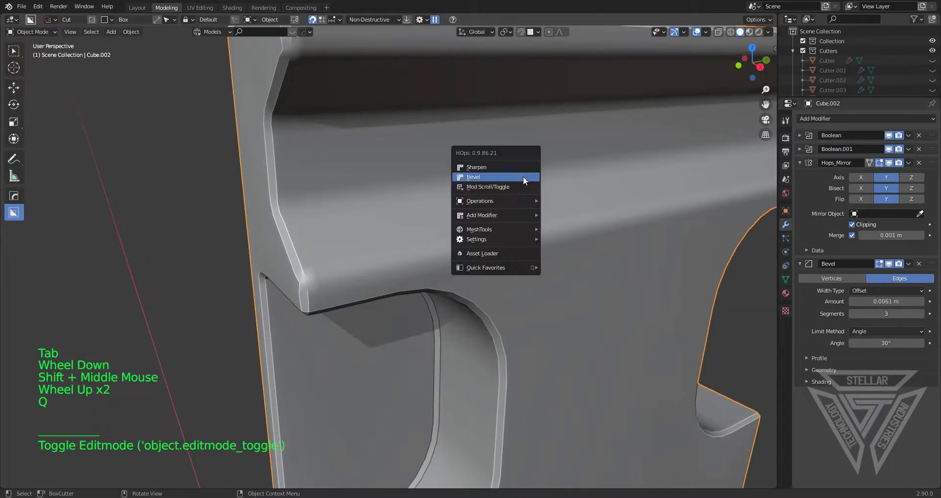
{"action": "left_click", "coordinate": [519, 169]}
{"action": "scroll", "coordinate": [517, 169], "scroll_direction": "down", "scroll_amount": 2}
{"action": "key", "text": "q"}
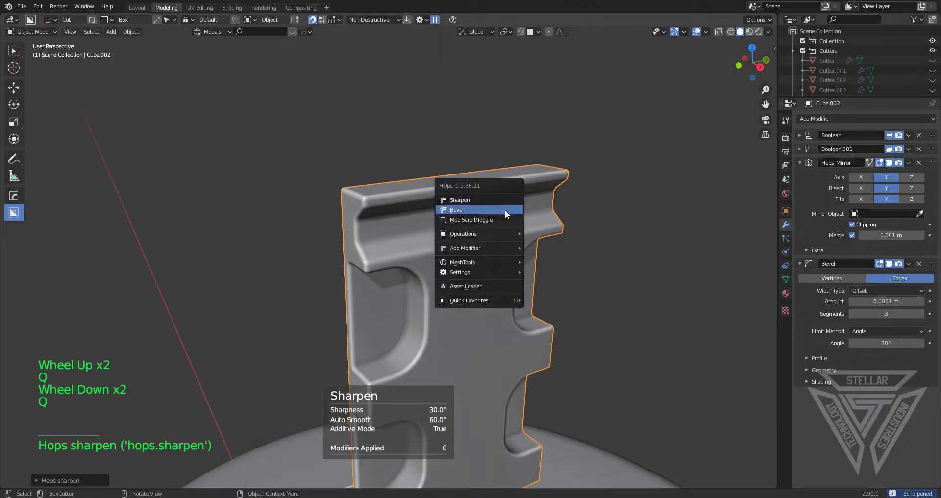
{"action": "left_click", "coordinate": [505, 209]}
{"action": "left_click", "coordinate": [515, 213]}
- Apply the plate's boolean and mirror modifiers with HardOps Smart Apply, keeping the bevel live
{"action": "scroll", "coordinate": [515, 214], "scroll_direction": "down", "scroll_amount": 2}
{"action": "middle_click_drag", "start_coordinate": [515, 213], "coordinate": [706, 203], "text": "shift"}
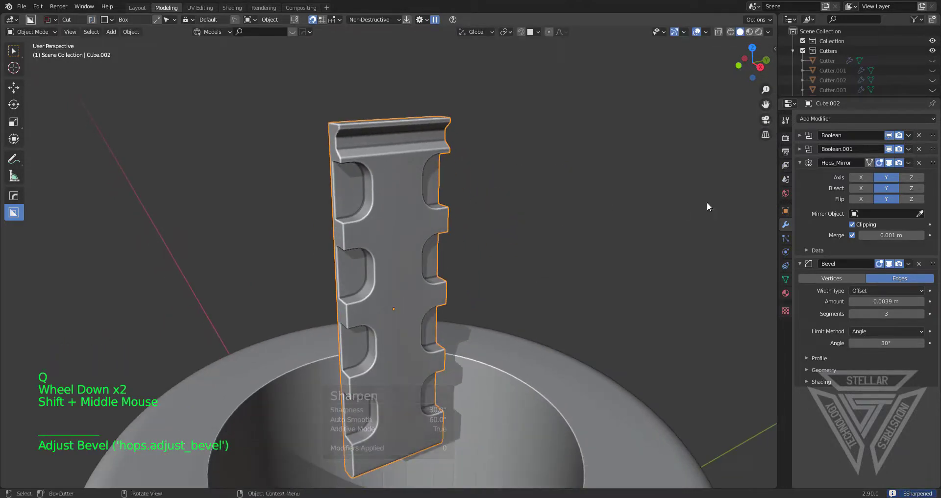
{"action": "key", "text": "q"}
{"action": "key", "text": "q"}
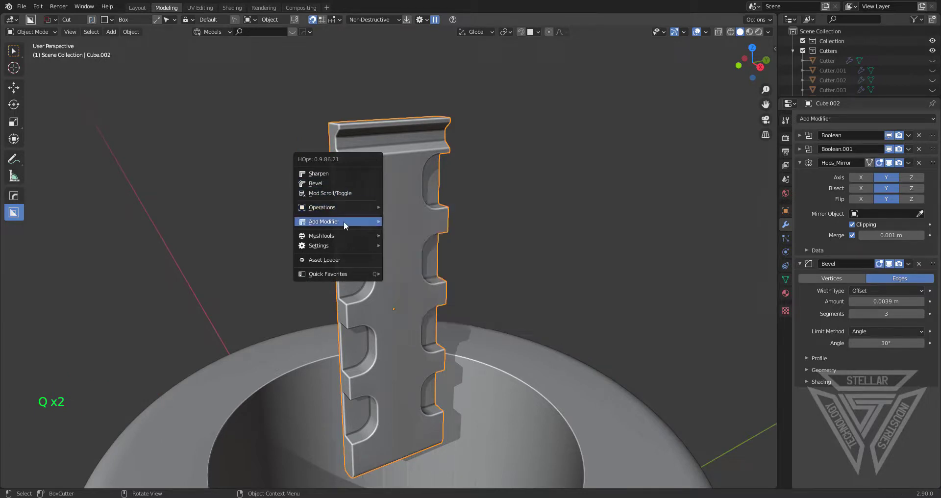
{"action": "mouse_move", "coordinate": [350, 235]}
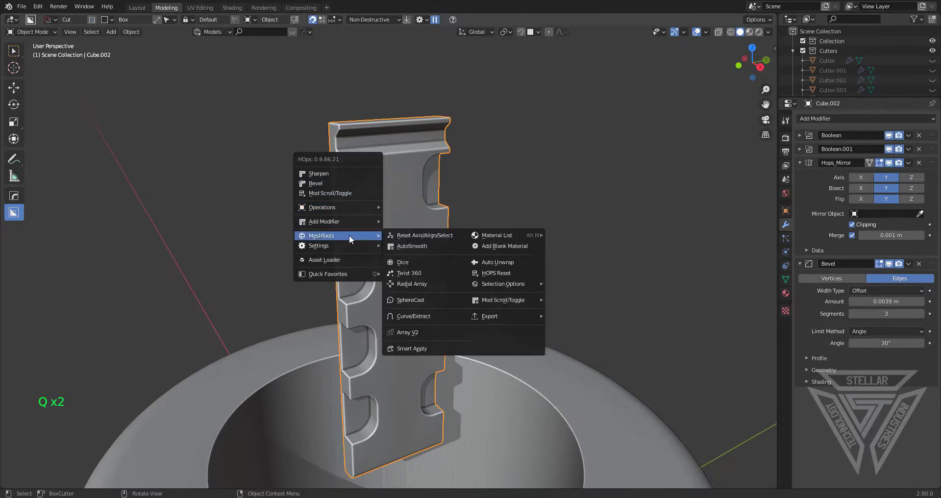
{"action": "left_click", "coordinate": [420, 351]}
- Dice the plate along Y with a count of 9 using HardOps Dice's Knife Project method
{"action": "middle_click_drag", "start_coordinate": [419, 350], "coordinate": [459, 287], "text": "shift"}
{"action": "scroll", "coordinate": [441, 280], "scroll_direction": "down", "scroll_amount": 5}
{"action": "key", "text": "q"}
{"action": "mouse_move", "coordinate": [459, 288]}
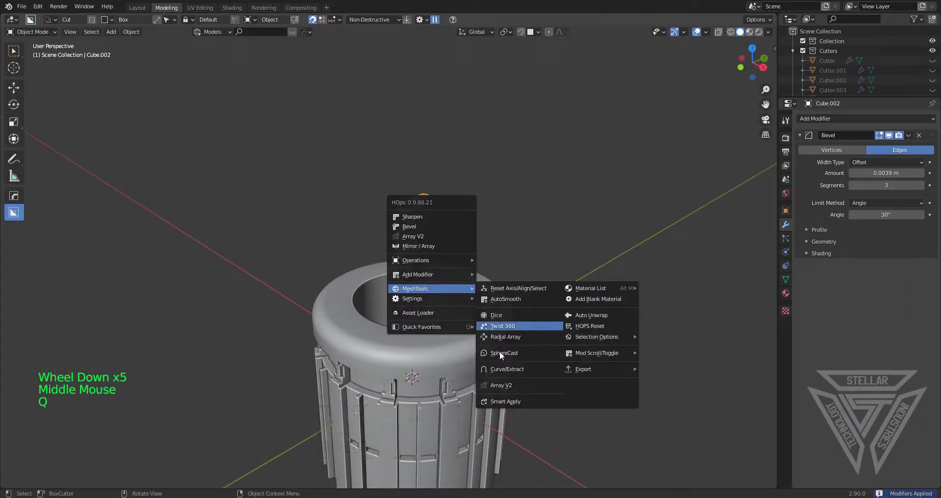
{"action": "left_click", "coordinate": [499, 317]}
{"action": "scroll", "coordinate": [409, 200], "scroll_direction": "down", "scroll_amount": 7}
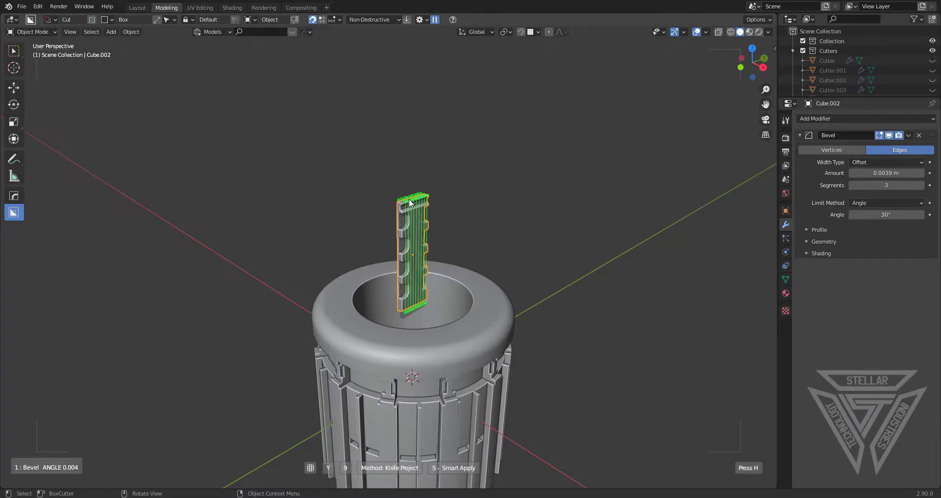
{"action": "left_click", "coordinate": [409, 199]}
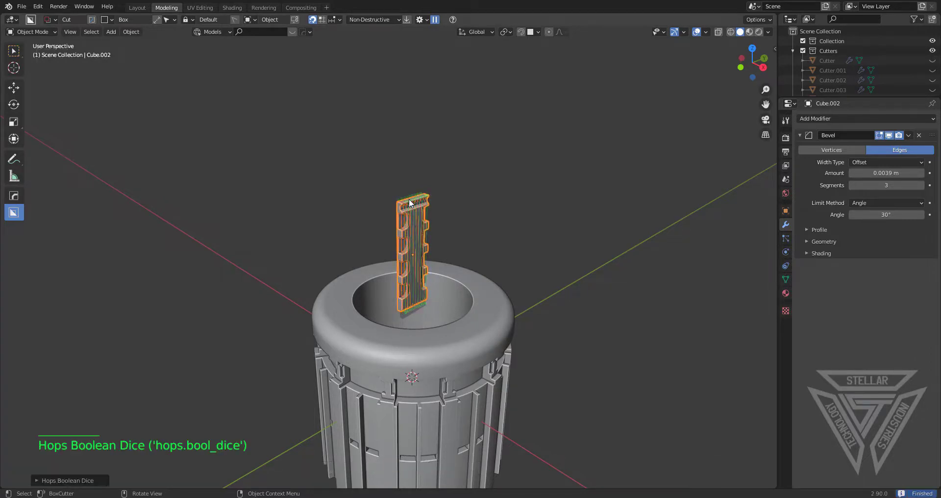
- Dissolve the long stray edge bridging the notches along one side of the plate
{"action": "scroll", "coordinate": [409, 199], "scroll_direction": "up", "scroll_amount": 6}
{"action": "middle_click_drag", "start_coordinate": [408, 199], "coordinate": [456, 263]}
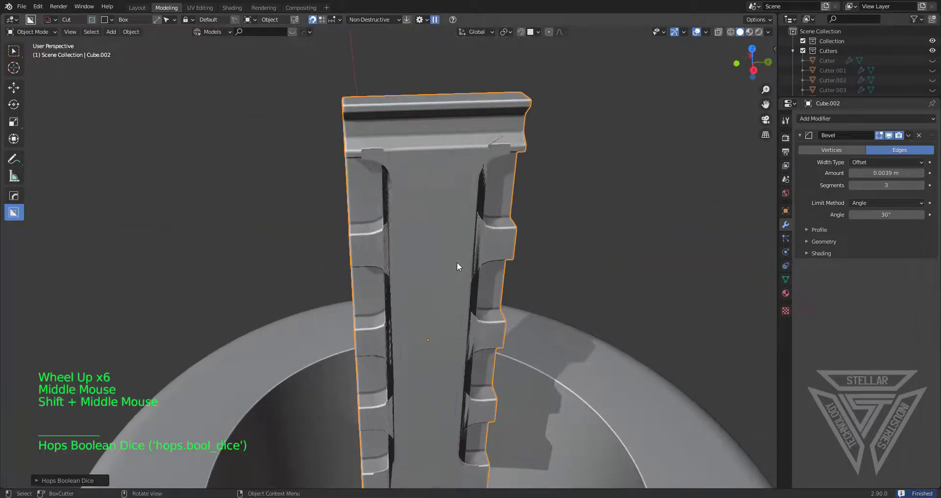
{"action": "key", "text": "Tab"}
{"action": "scroll", "coordinate": [438, 245], "scroll_direction": "up", "scroll_amount": 1}
{"action": "key", "text": "2"}
{"action": "left_click", "coordinate": [382, 114]}
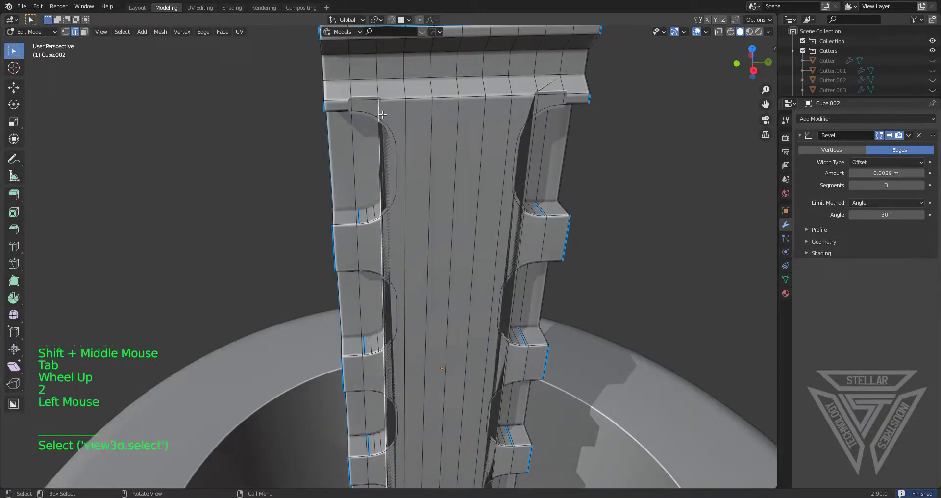
{"action": "key", "text": "x"}
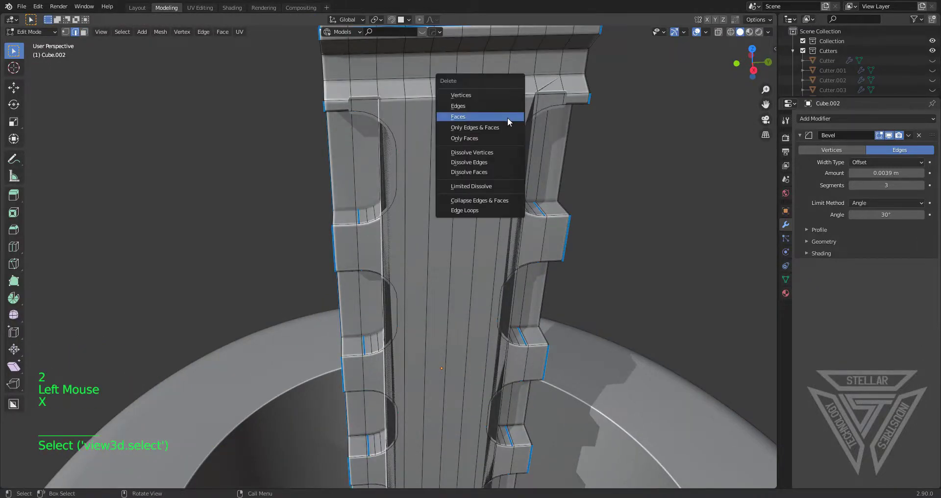
{"action": "left_click", "coordinate": [501, 163]}
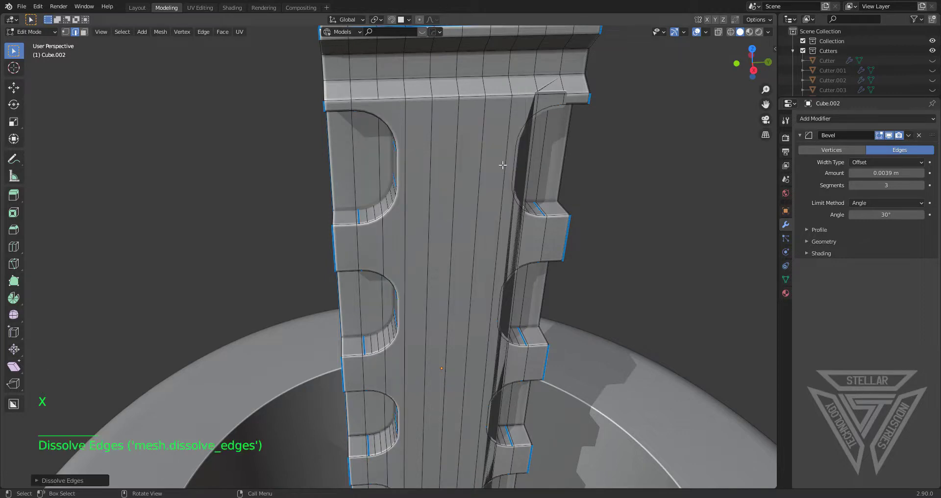
- Dissolve the matching stray edge across the notches on the plate's opposite side and return to Object Mode
{"action": "left_click", "coordinate": [556, 131]}
{"action": "key", "text": "x"}
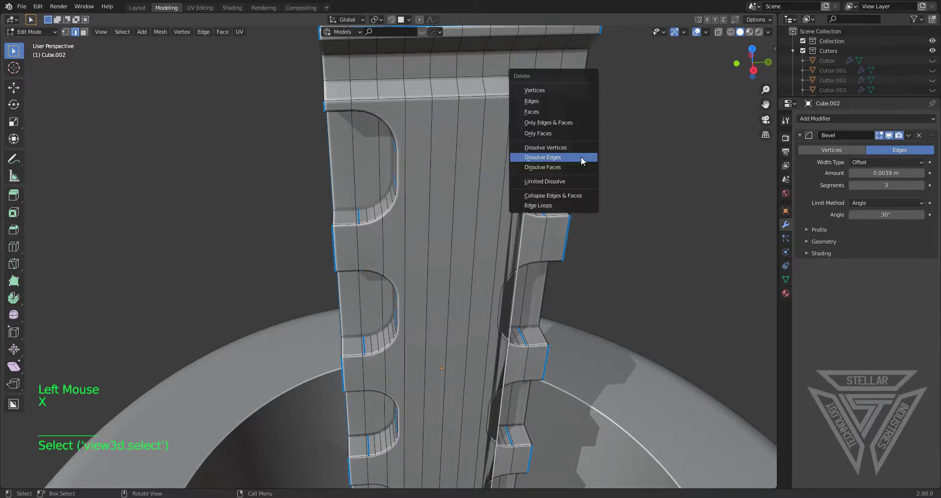
{"action": "left_click", "coordinate": [581, 157]}
{"action": "scroll", "coordinate": [581, 156], "scroll_direction": "down", "scroll_amount": 2}
{"action": "middle_click_drag", "start_coordinate": [581, 156], "coordinate": [520, 155]}
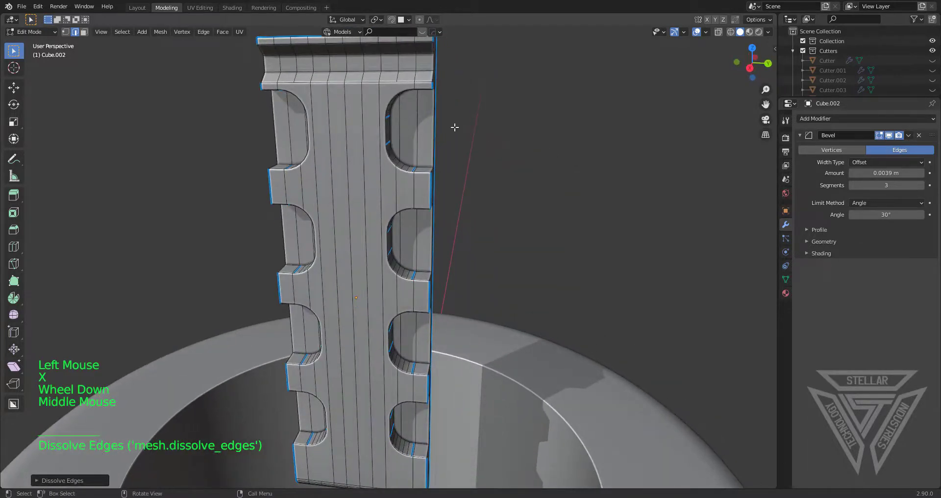
{"action": "middle_click_drag", "start_coordinate": [455, 127], "coordinate": [441, 222], "text": "shift"}
{"action": "scroll", "coordinate": [466, 250], "scroll_direction": "up", "scroll_amount": 2}
{"action": "middle_click_drag", "start_coordinate": [441, 222], "coordinate": [470, 275], "text": "shift"}
{"action": "key", "text": "Tab"}
- Wrap the notched plate into a ring with HardOps Twist 360, using an array count of 11 and a Y displacement of about 0.57
{"action": "scroll", "coordinate": [503, 199], "scroll_direction": "down", "scroll_amount": 5}
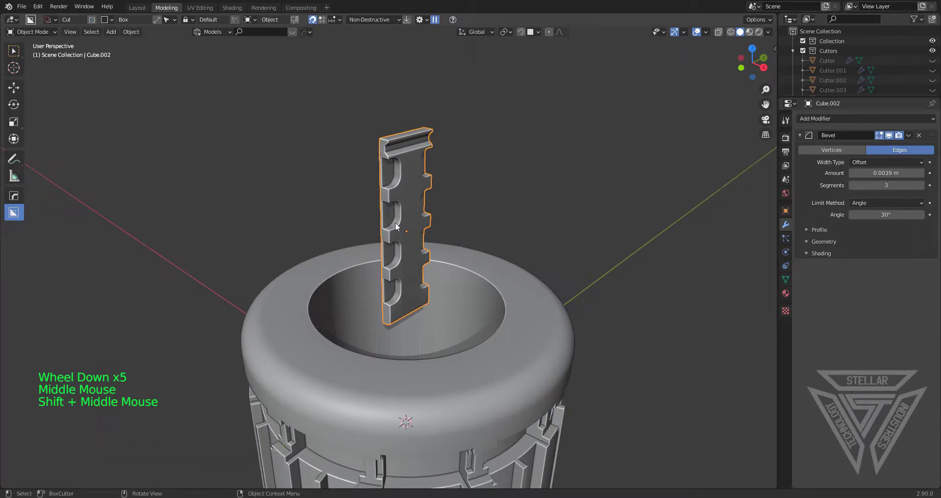
{"action": "key", "text": "q"}
{"action": "mouse_move", "coordinate": [502, 223]}
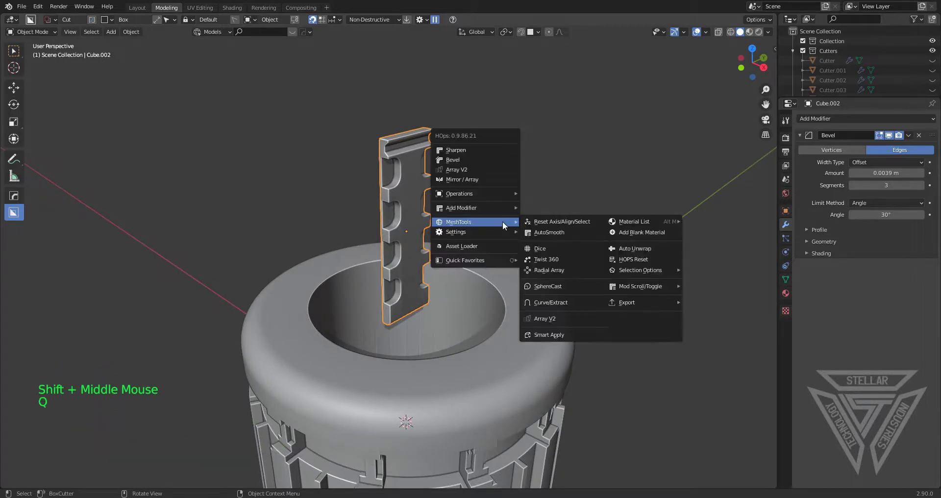
{"action": "left_click", "coordinate": [573, 259]}
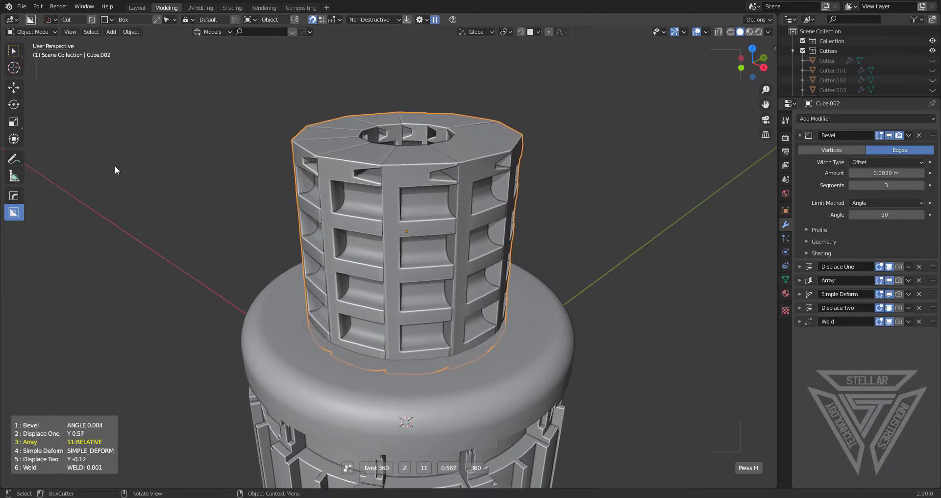
{"action": "left_click", "coordinate": [287, 185]}
{"action": "left_click", "coordinate": [564, 192]}
- Examine how the new ring looks above the finished cylinder, checking its proportions and notch pattern
{"action": "scroll", "coordinate": [549, 221], "scroll_direction": "down", "scroll_amount": 6}
{"action": "middle_click_drag", "start_coordinate": [549, 221], "coordinate": [492, 267]}
{"action": "scroll", "coordinate": [593, 297], "scroll_direction": "up", "scroll_amount": 4}
{"action": "scroll", "coordinate": [492, 268], "scroll_direction": "down", "scroll_amount": 2}
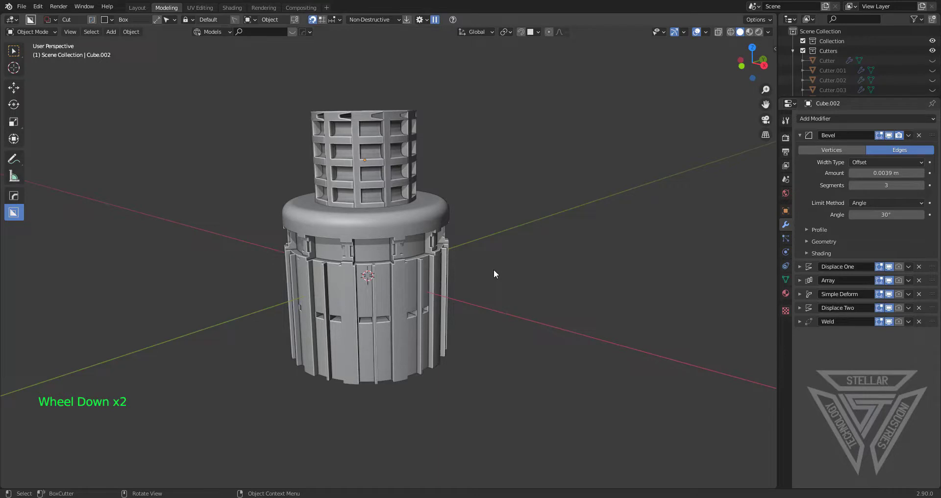
{"action": "scroll", "coordinate": [493, 269], "scroll_direction": "up", "scroll_amount": 1}
{"action": "middle_click_drag", "start_coordinate": [493, 269], "coordinate": [496, 325], "text": "shift"}
{"action": "scroll", "coordinate": [475, 283], "scroll_direction": "up", "scroll_amount": 1}
{"action": "scroll", "coordinate": [514, 362], "scroll_direction": "down", "scroll_amount": 1}
{"action": "middle_click_drag", "start_coordinate": [515, 359], "coordinate": [506, 314], "text": "shift"}
- Select the lower cylinder and bring up the HardOps MeshTools options for it
{"action": "key", "text": "q"}
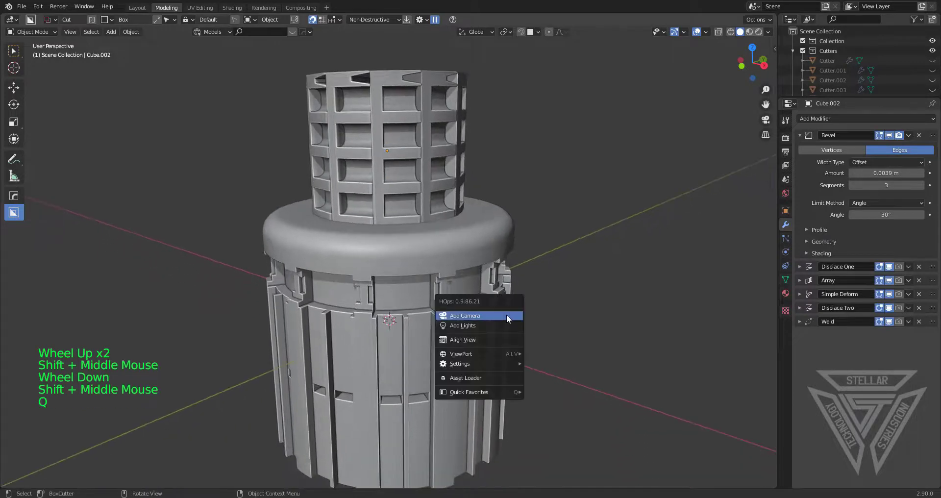
{"action": "left_click", "coordinate": [492, 341]}
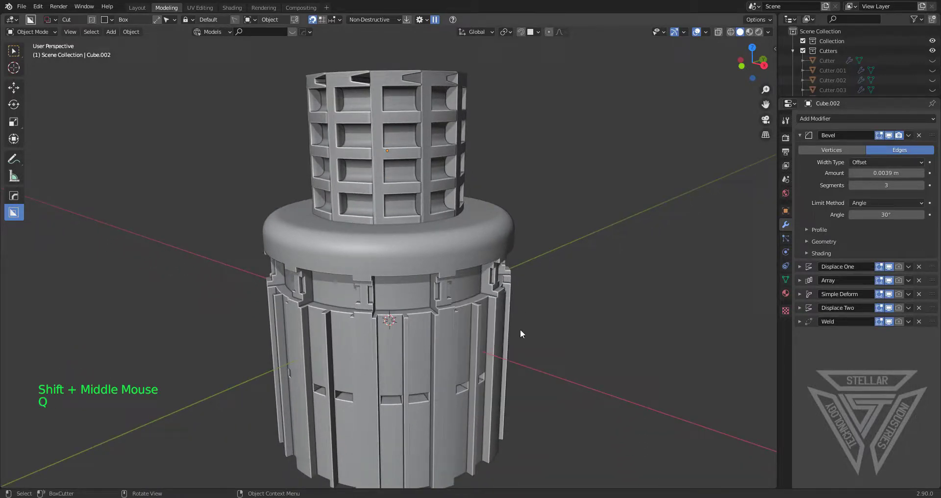
{"action": "left_click", "coordinate": [494, 302]}
{"action": "key", "text": "q"}
{"action": "mouse_move", "coordinate": [537, 289]}
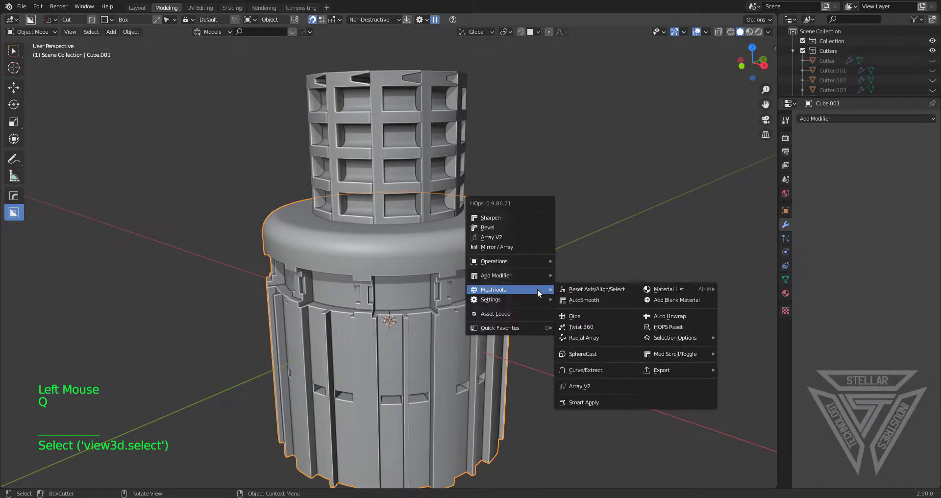